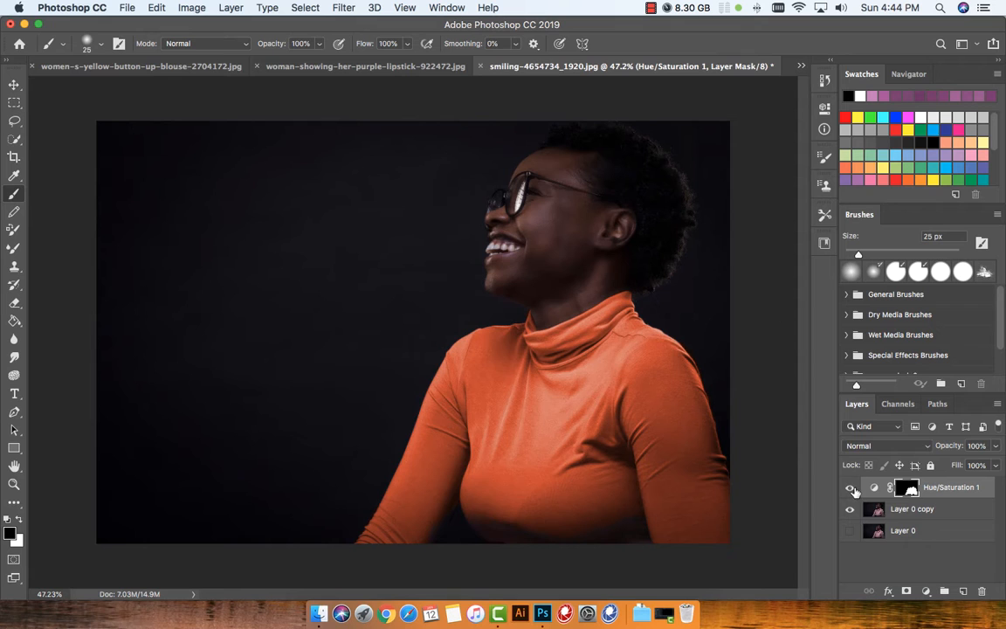
Step: Toggle the visibility of the Hue/Saturation adjustment layer to compare the sweater before and after recoloring
click(851, 489)
click(851, 489)
click(851, 490)
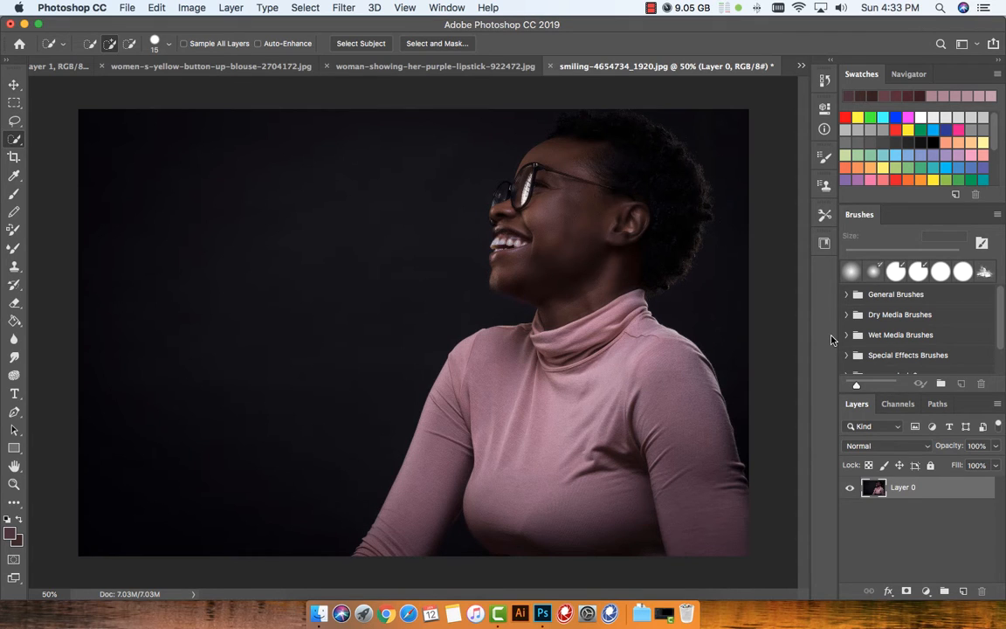
Step: Duplicate Layer 0 and trace a Lasso selection around the whole turtleneck sweater on the copy
key(super+j)
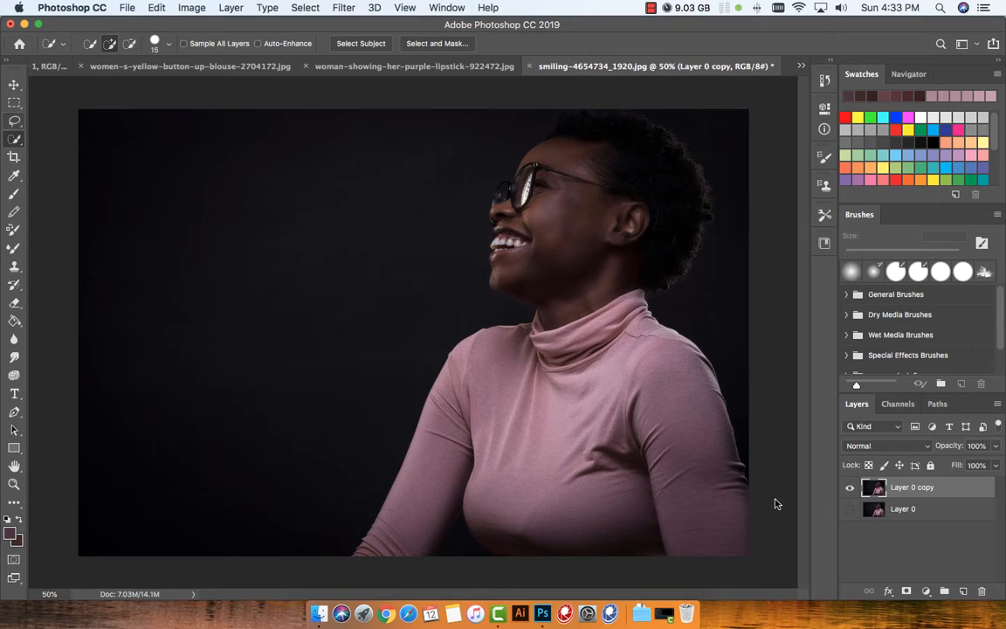
click(14, 122)
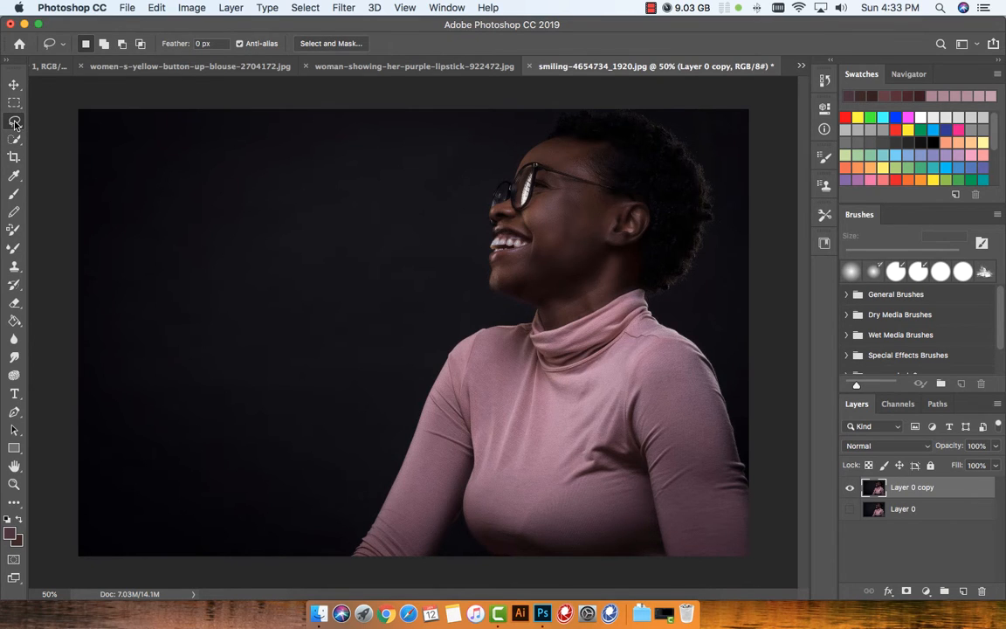
scroll(439, 321, up, 3)
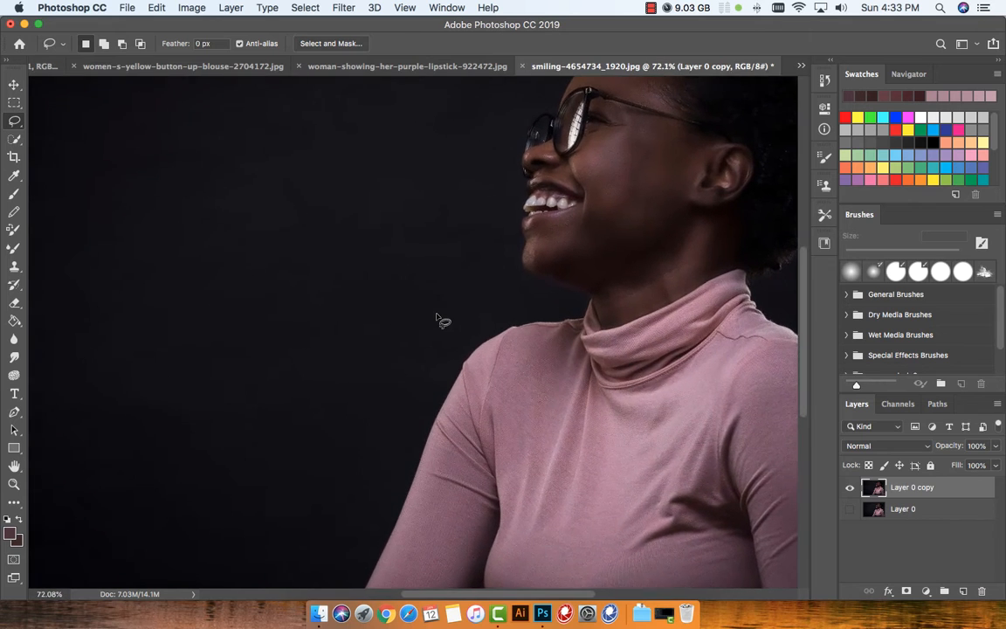
scroll(437, 318, down, 3)
scroll(438, 318, right, 2)
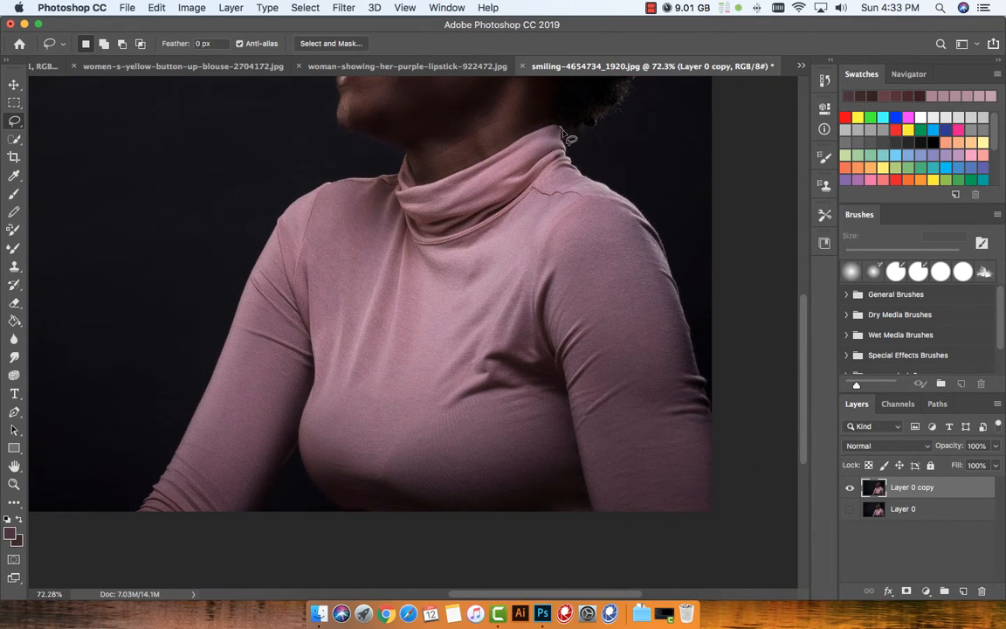
mouse_move(561, 131)
mouse_down()
mouse_move(576, 164)
mouse_move(643, 212)
mouse_move(678, 272)
mouse_move(713, 413)
mouse_move(714, 534)
mouse_move(388, 534)
mouse_move(157, 573)
mouse_move(135, 567)
mouse_move(142, 506)
mouse_move(179, 451)
mouse_move(277, 209)
mouse_move(316, 184)
mouse_move(395, 177)
mouse_move(411, 166)
mouse_move(420, 192)
mouse_move(529, 138)
mouse_move(565, 134)
mouse_up()
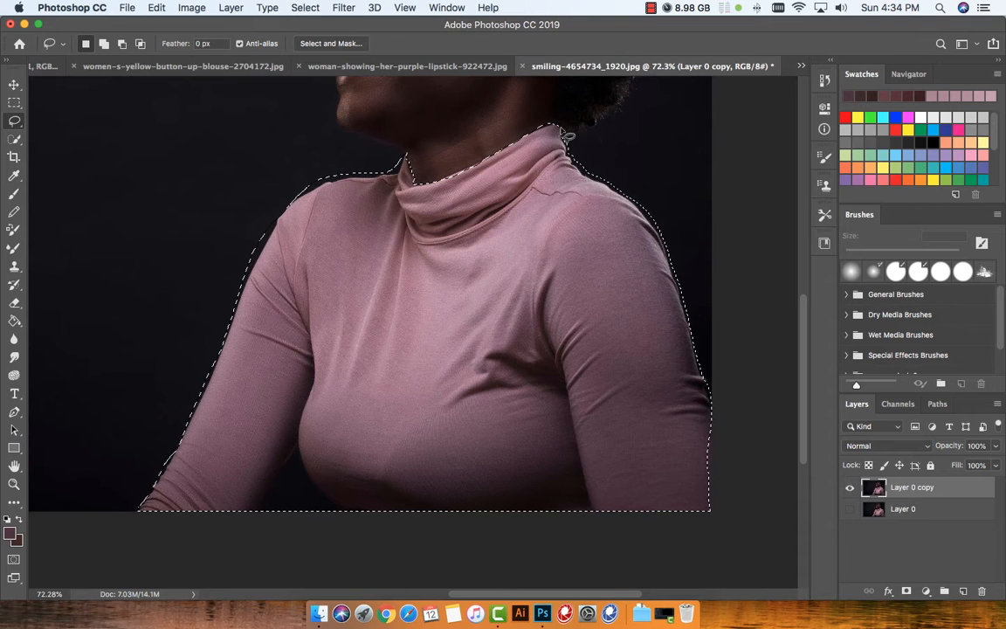
Step: Subtract the dark gap between arm and torso and the shadowed lower edge from the selection with the Quick Selection tool
key(w)
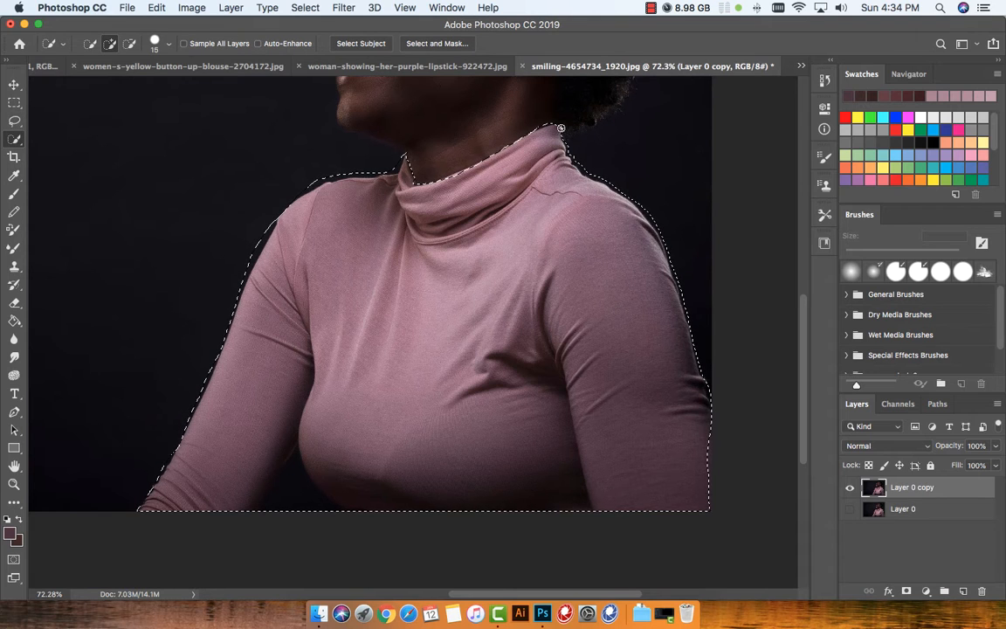
right_click(17, 143)
click(87, 138)
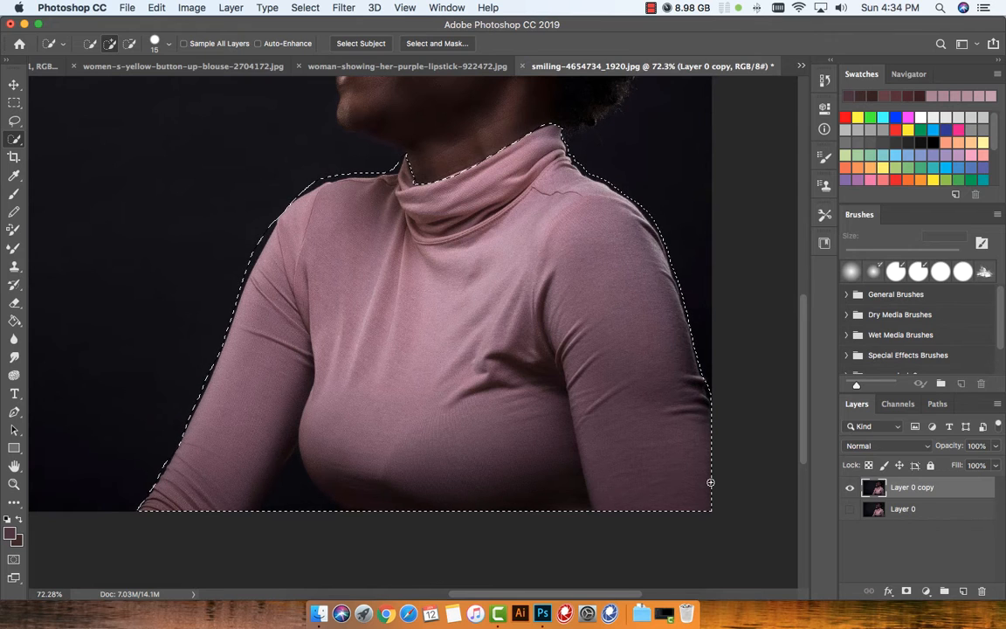
key(alt)
alt+click(292, 486)
key(alt)
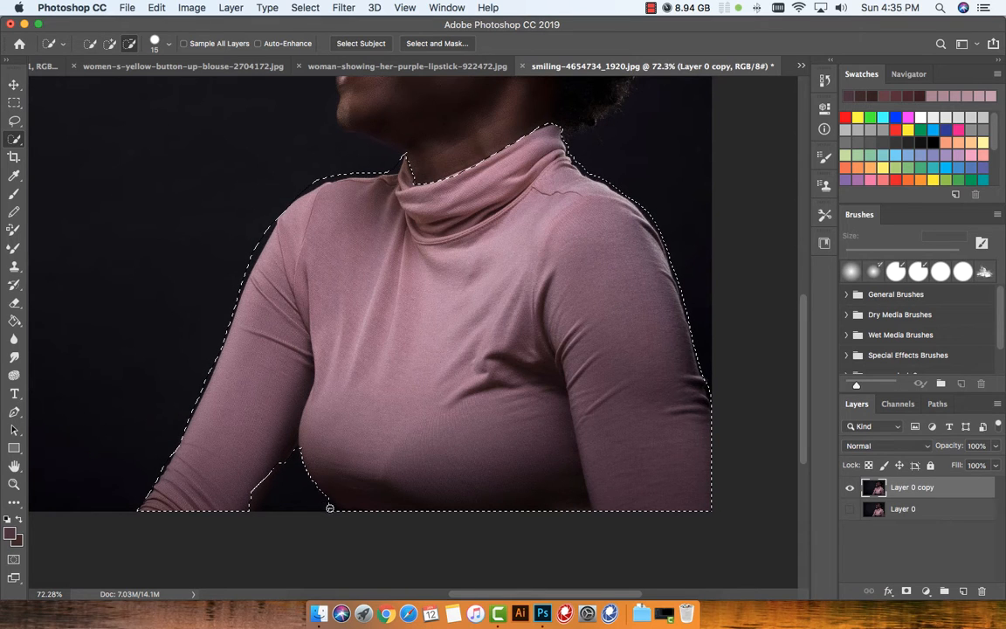
mouse_move(352, 509)
mouse_down()
mouse_move(502, 511)
mouse_move(548, 490)
mouse_move(549, 378)
mouse_move(559, 446)
mouse_move(549, 464)
mouse_move(475, 485)
mouse_move(382, 484)
mouse_move(427, 478)
mouse_up()
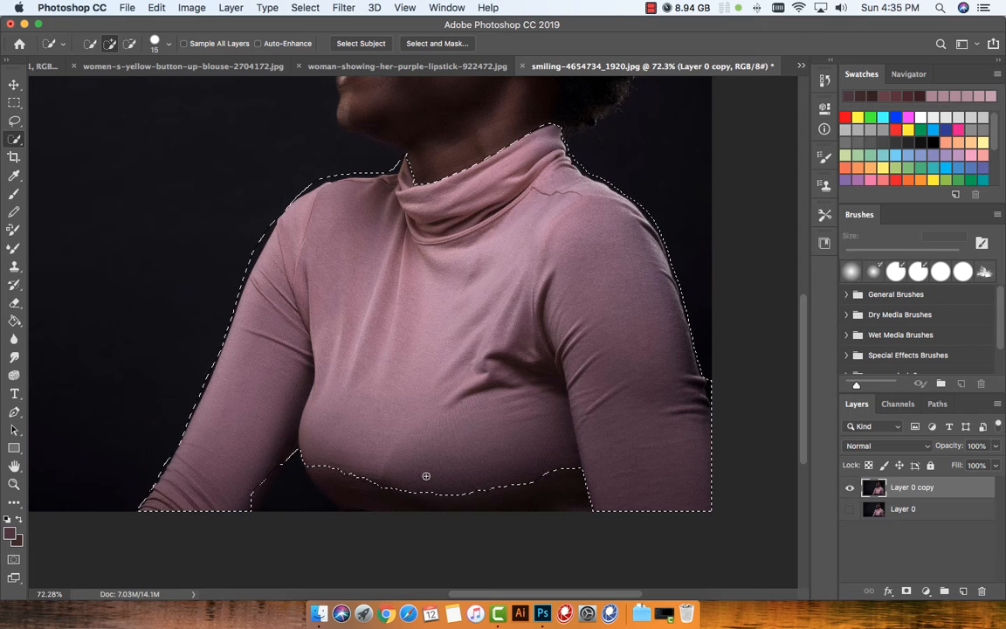
Step: Trim the surrounding background out of the selection along the outer sleeve and the shoulders
drag(251, 234, 242, 277)
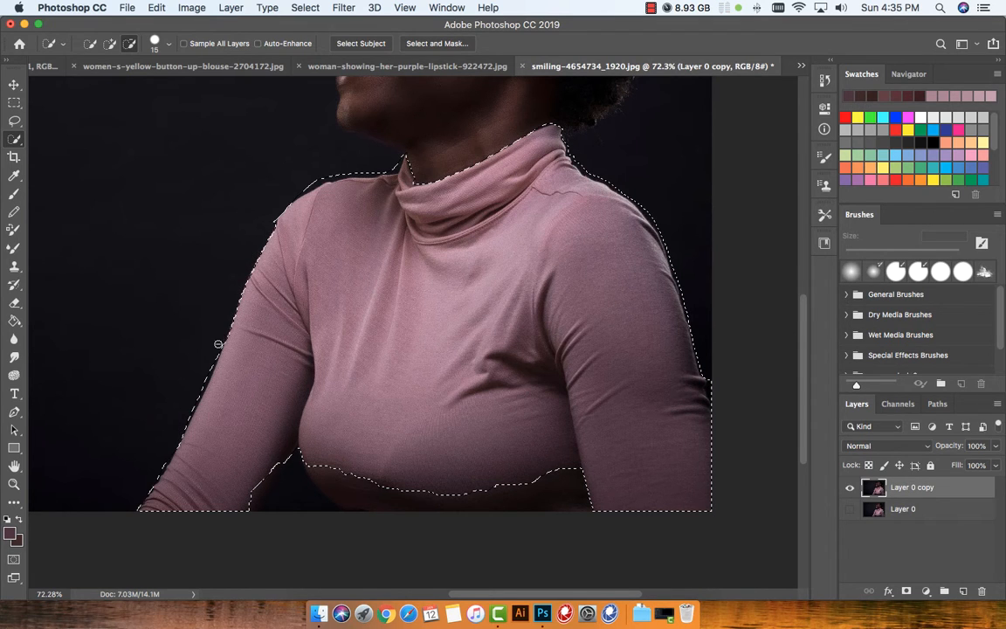
drag(211, 358, 166, 448)
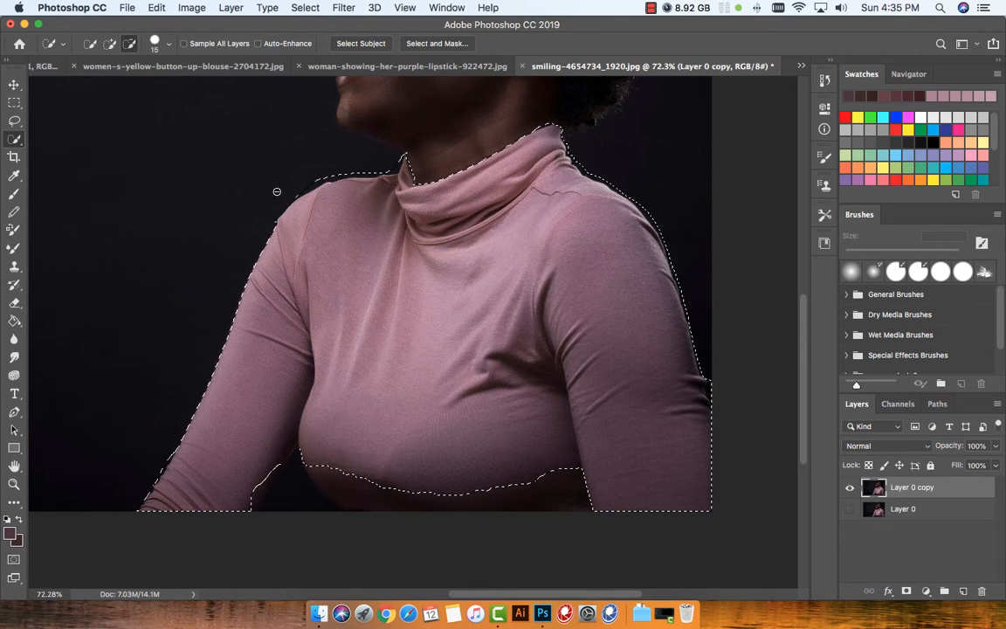
drag(279, 191, 399, 165)
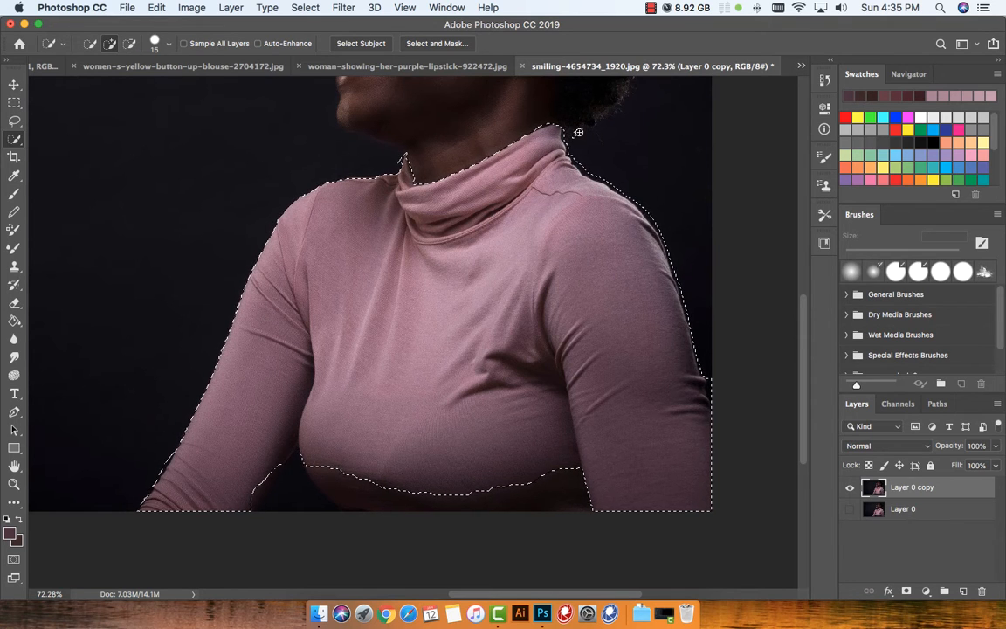
key(alt)
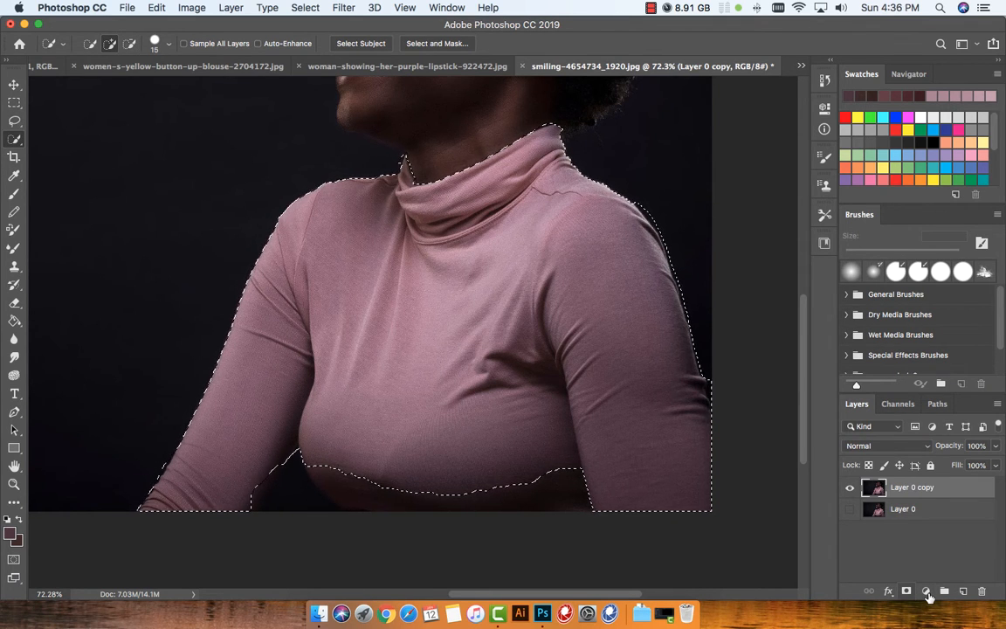
Step: Add a Hue/Saturation adjustment layer masked to the sweater selection
click(927, 591)
click(926, 591)
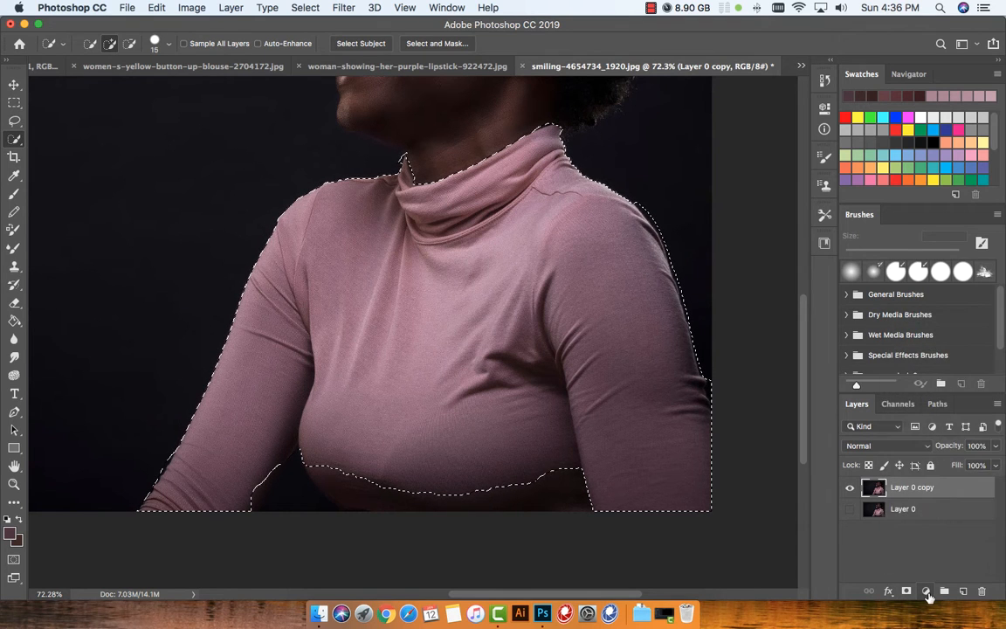
click(927, 592)
click(927, 591)
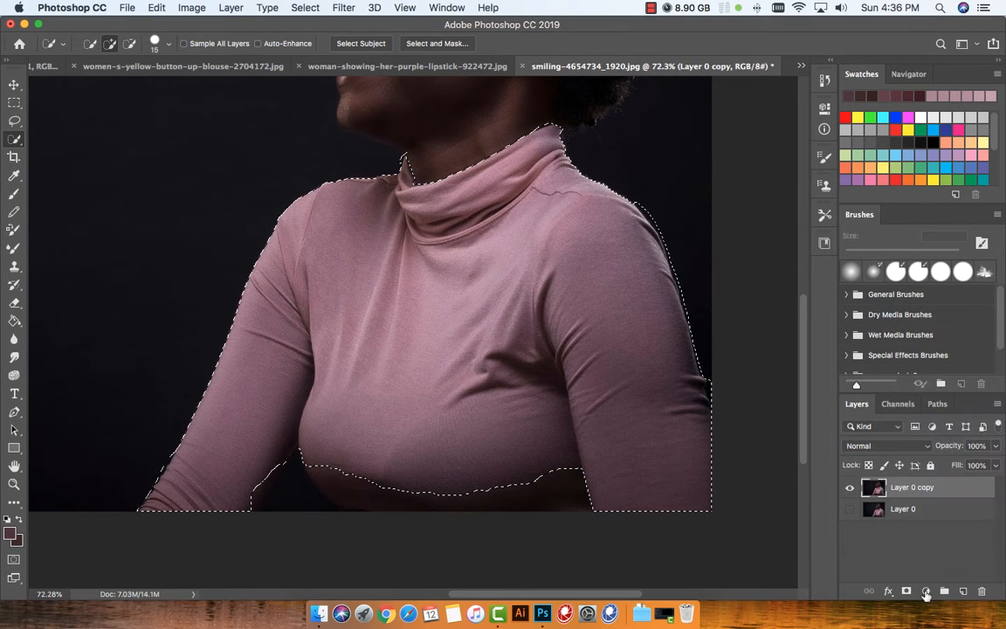
click(927, 592)
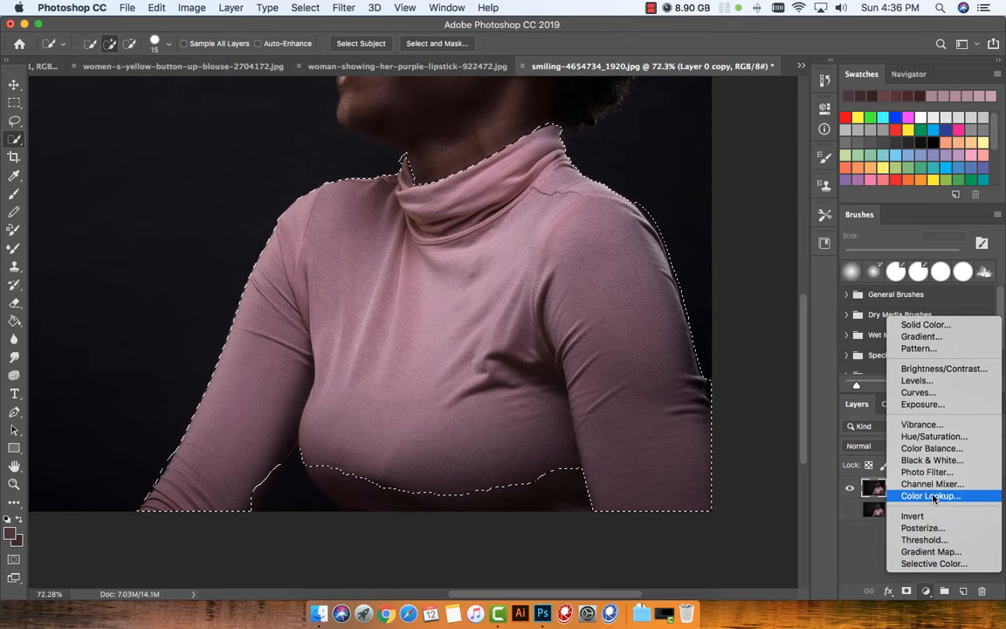
click(934, 436)
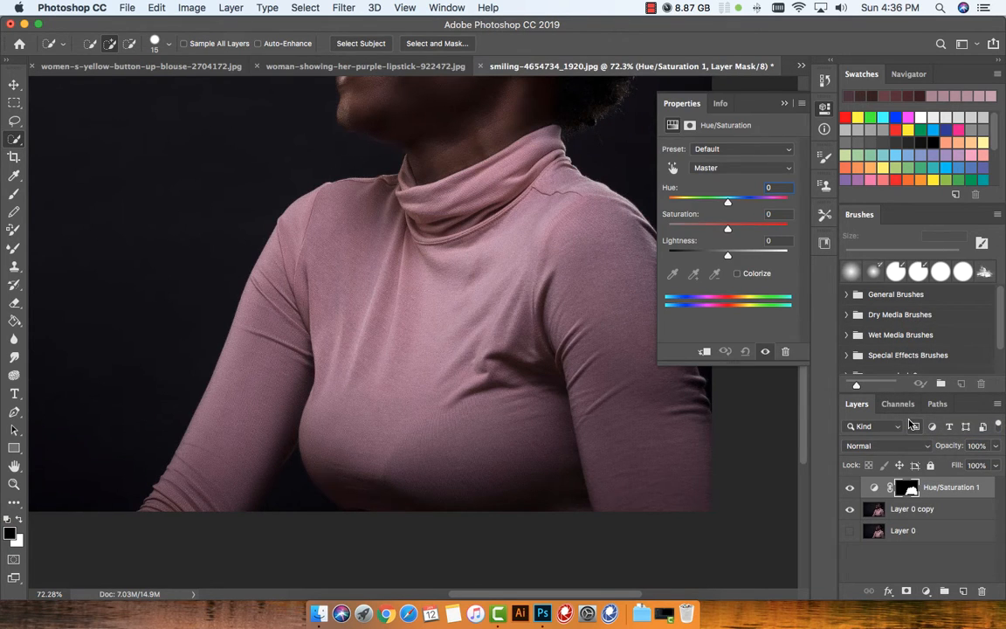
Step: Turn on Colorize for the adjustment and set hue 320, saturation 32 and lightness +1
click(736, 274)
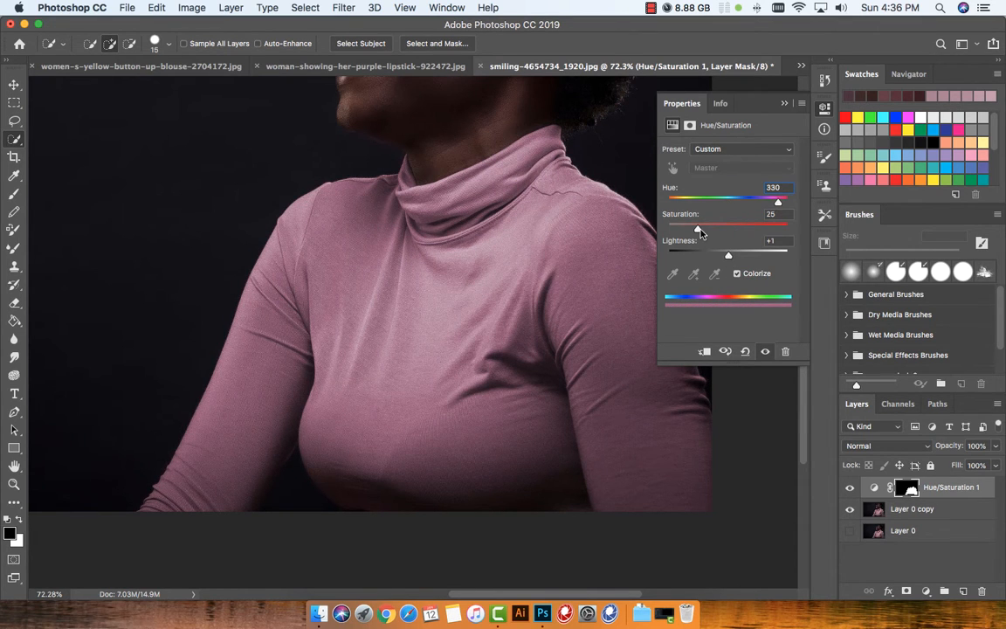
drag(699, 231, 707, 233)
scroll(507, 228, down, 6)
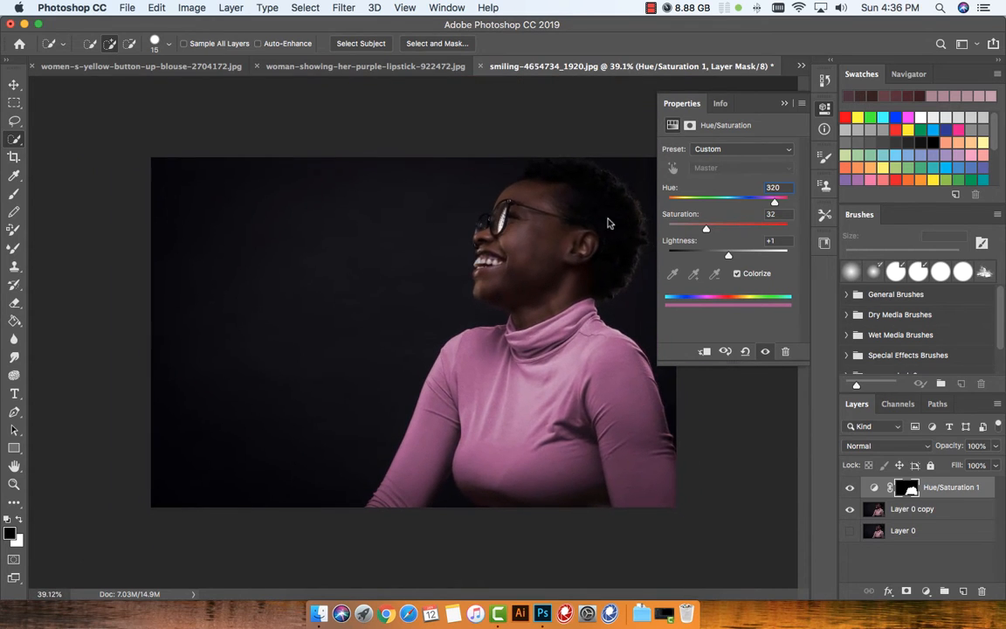
Step: Try different hues on the sweater, ending with hue 0, saturation 53 and lightness -2 for a red color
drag(774, 201, 662, 214)
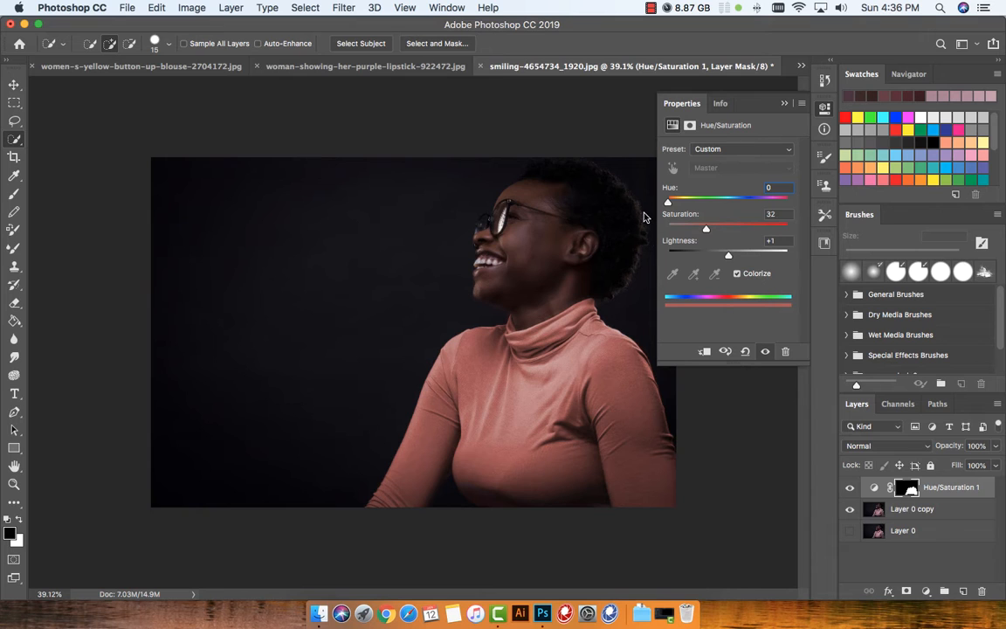
drag(668, 201, 810, 190)
drag(729, 199, 569, 197)
drag(704, 230, 729, 255)
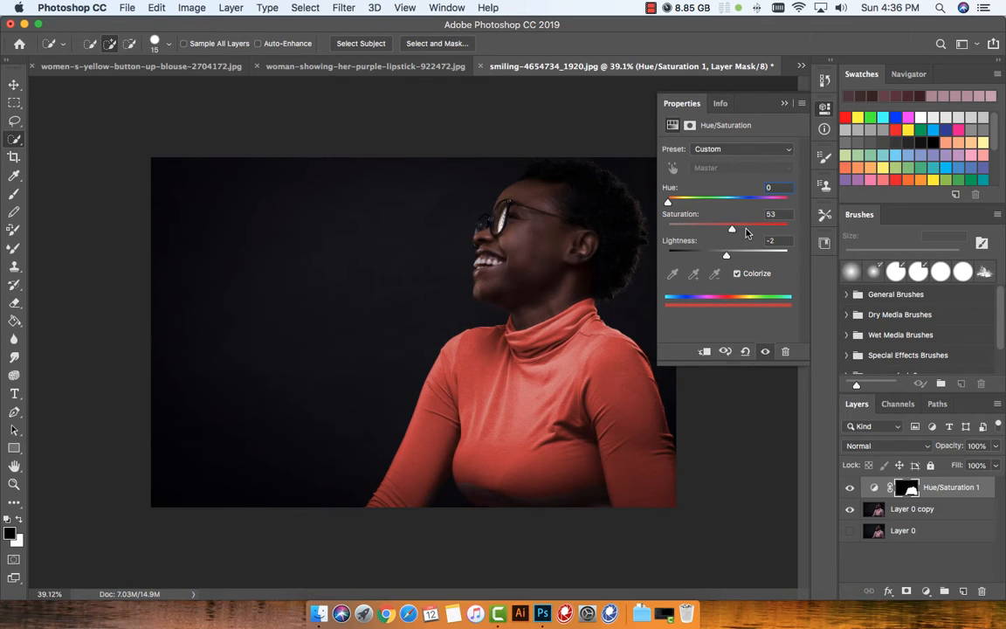
Step: Shift the sweater color to a vivid orange with hue 10 and a higher saturation, and close the adjustment settings
mouse_move(732, 230)
mouse_down()
mouse_move(764, 229)
mouse_move(729, 230)
mouse_up()
mouse_move(668, 202)
mouse_down()
mouse_move(690, 203)
mouse_move(671, 202)
mouse_up()
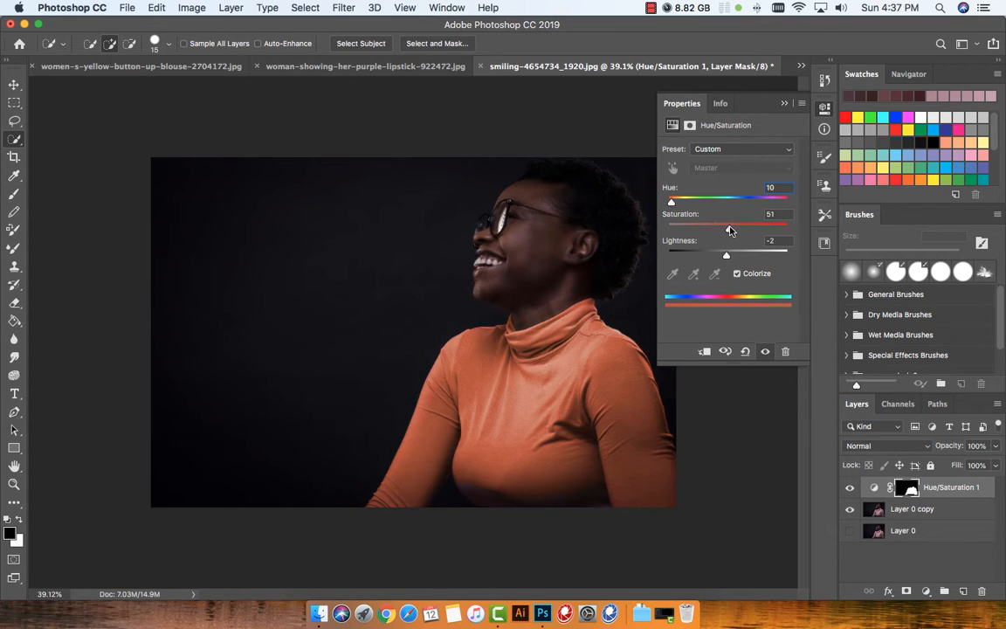
drag(729, 228, 740, 230)
click(784, 103)
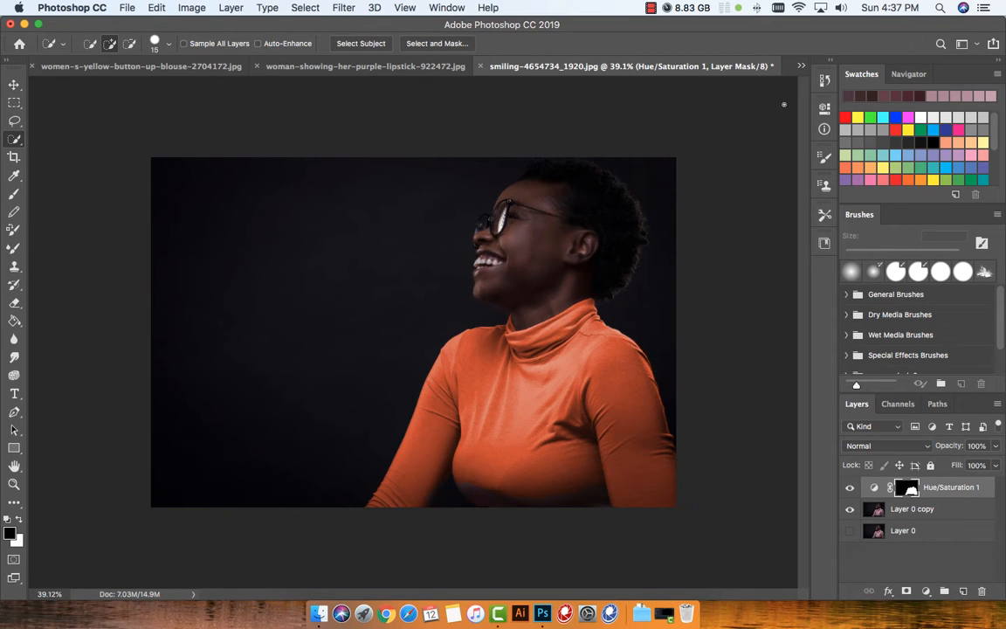
Step: Set up a 10 px brush with white as the foreground color for touching up the Hue/Saturation layer mask near the collar
scroll(505, 465, up, 6)
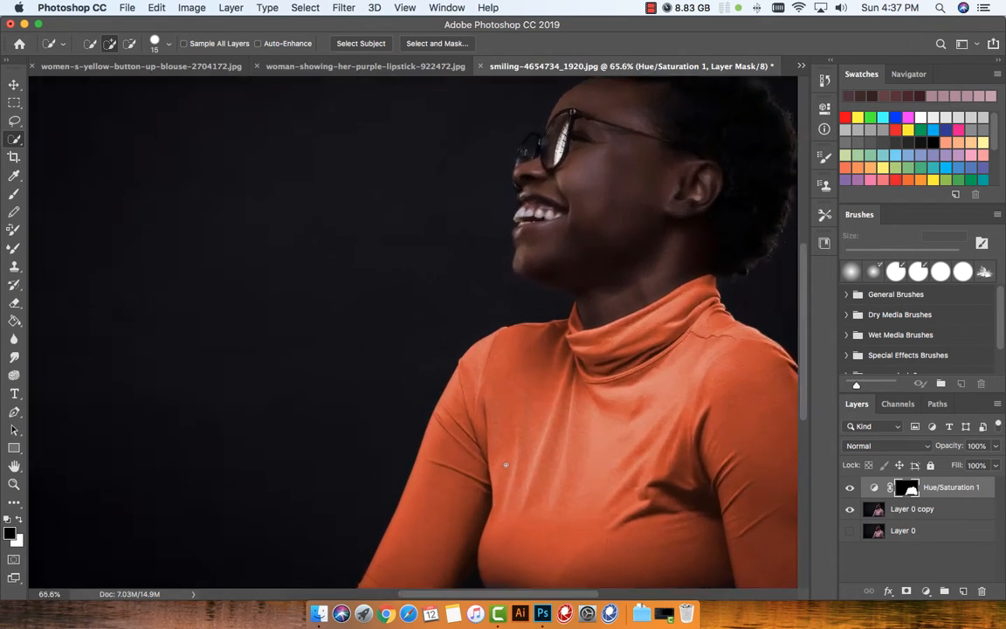
scroll(506, 465, right, 10)
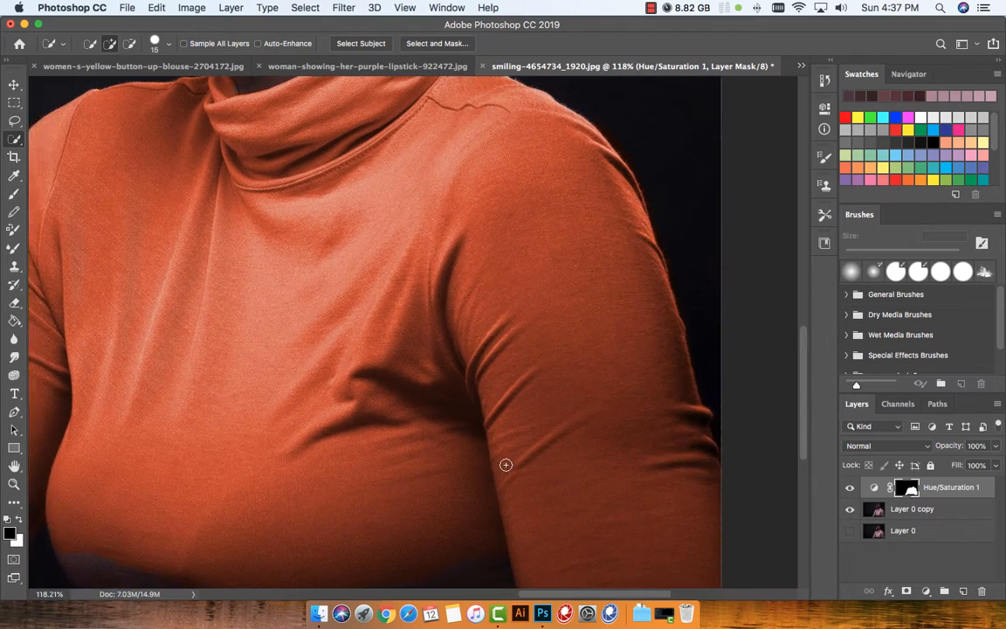
scroll(571, 258, up, 3)
scroll(572, 259, left, 10)
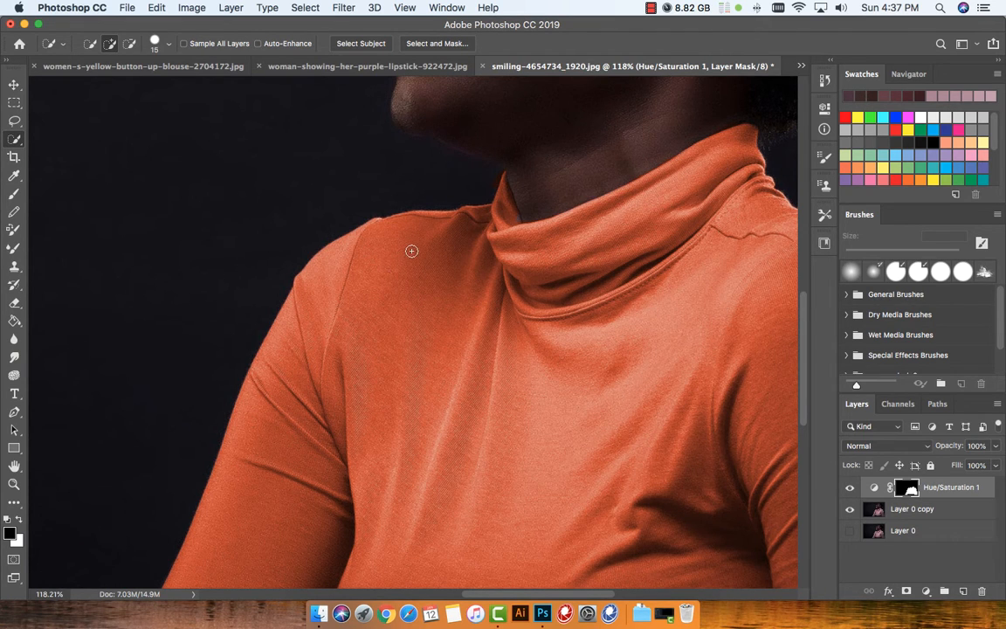
key(b)
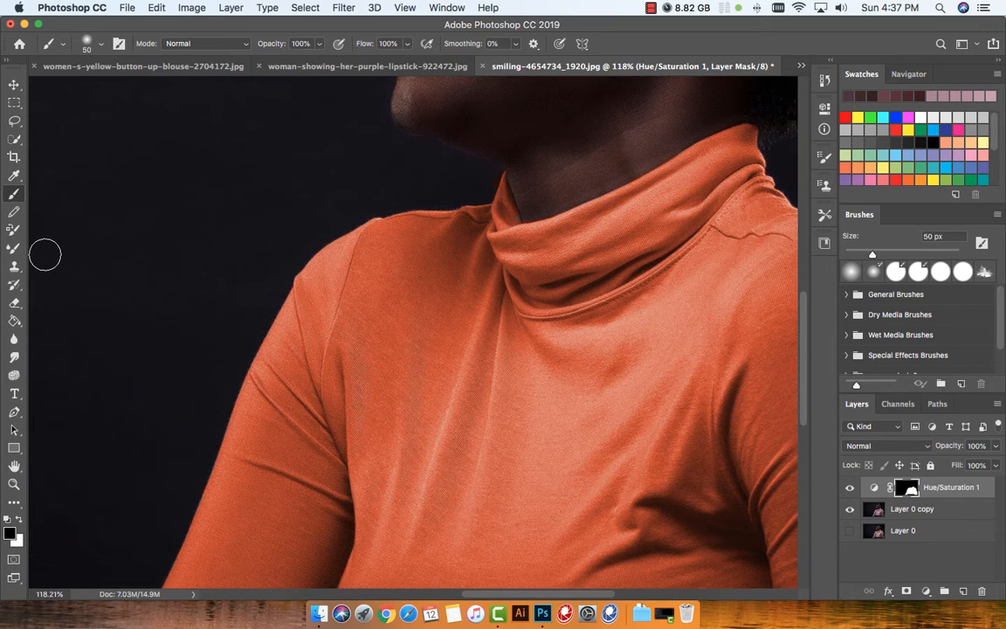
key(bracketleft)
key(bracketleft)
key(bracketleft)
key(bracketleft)
key(bracketleft)
key(bracketleft)
key(bracketleft)
key(bracketleft)
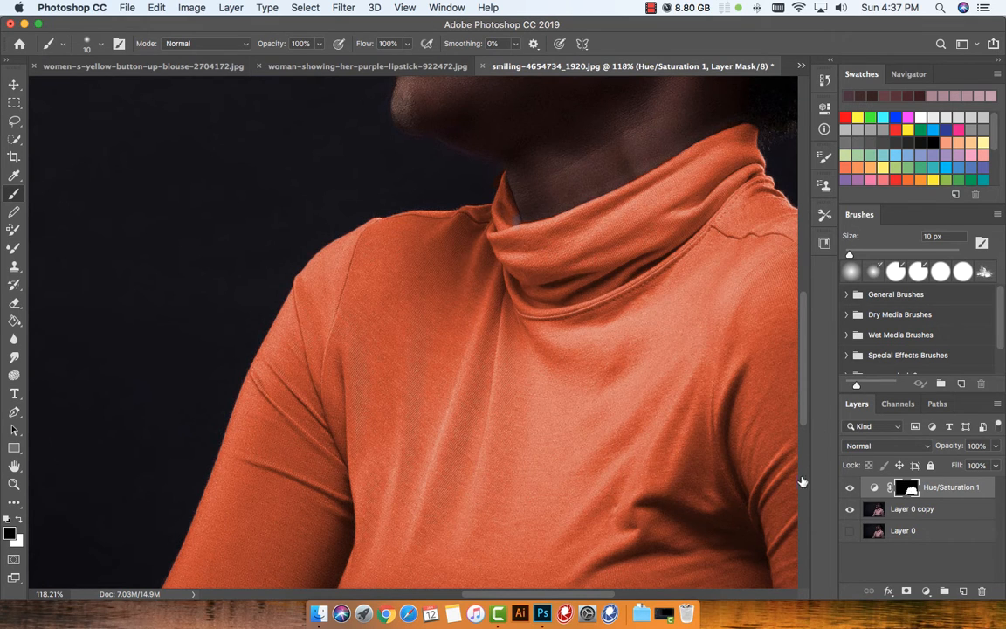
key(x)
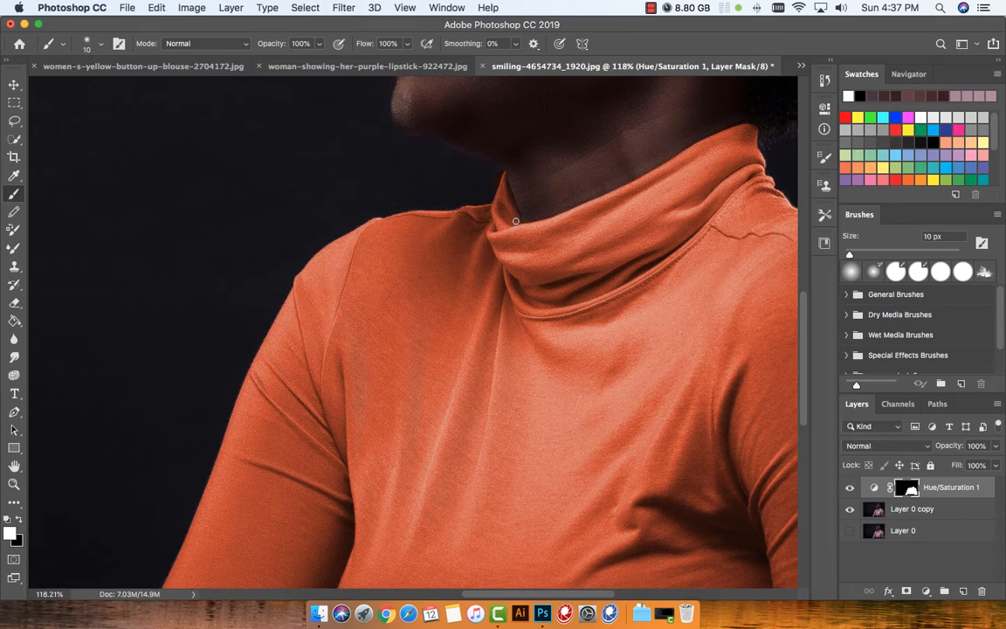
Step: Paint a black patch on the layer mask over the chest to hide the orange color there
scroll(516, 226, down, 10)
scroll(516, 231, right, 2)
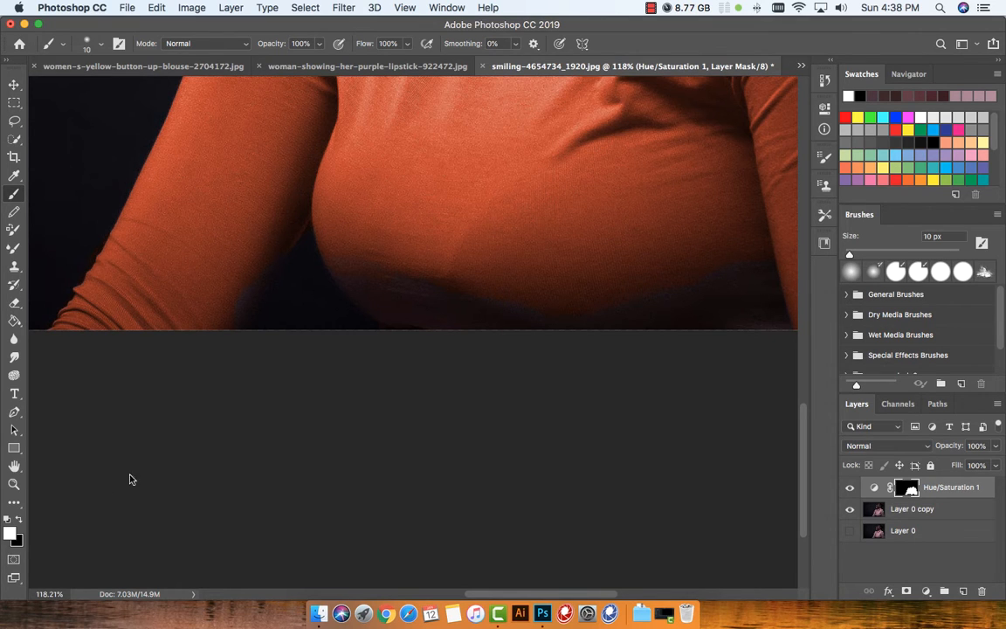
click(19, 520)
mouse_move(516, 218)
mouse_down()
mouse_move(564, 201)
mouse_move(494, 223)
mouse_move(607, 180)
mouse_up()
drag(527, 197, 484, 211)
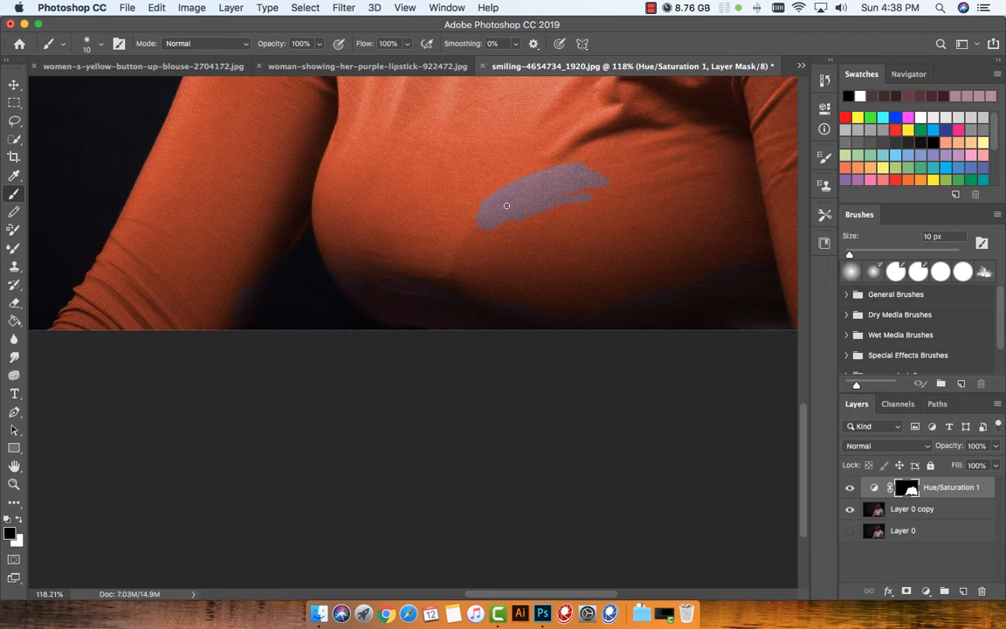
Step: Switch the foreground to white, enlarge the brush to 40 px and paint the orange back over the chest patch on the mask
click(18, 520)
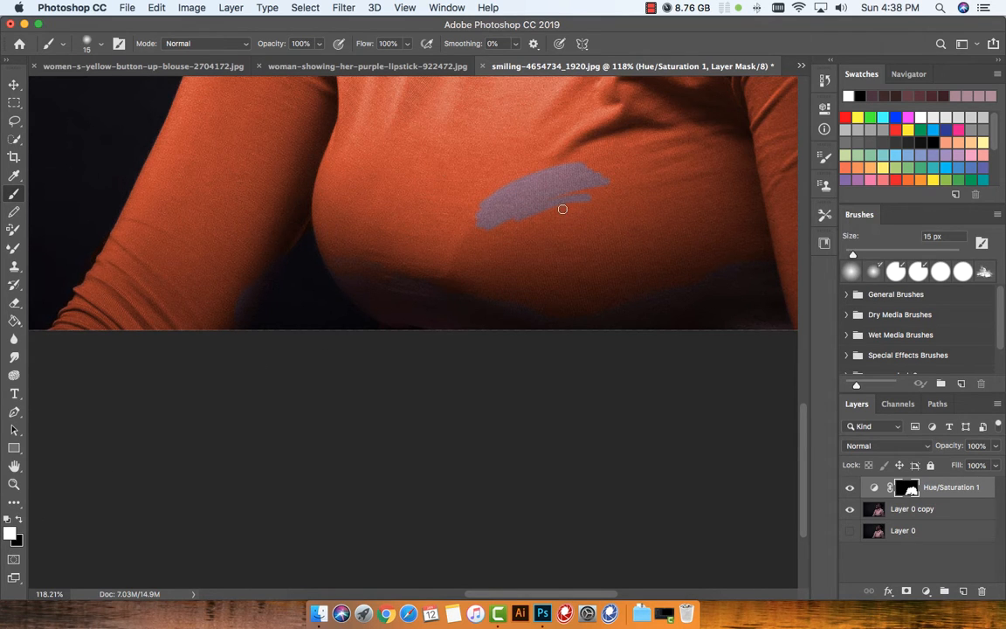
key(bracketright)
key(bracketright)
key(bracketright)
mouse_move(606, 172)
mouse_down()
mouse_move(502, 237)
mouse_move(586, 173)
mouse_move(498, 214)
mouse_move(546, 177)
mouse_move(489, 201)
mouse_up()
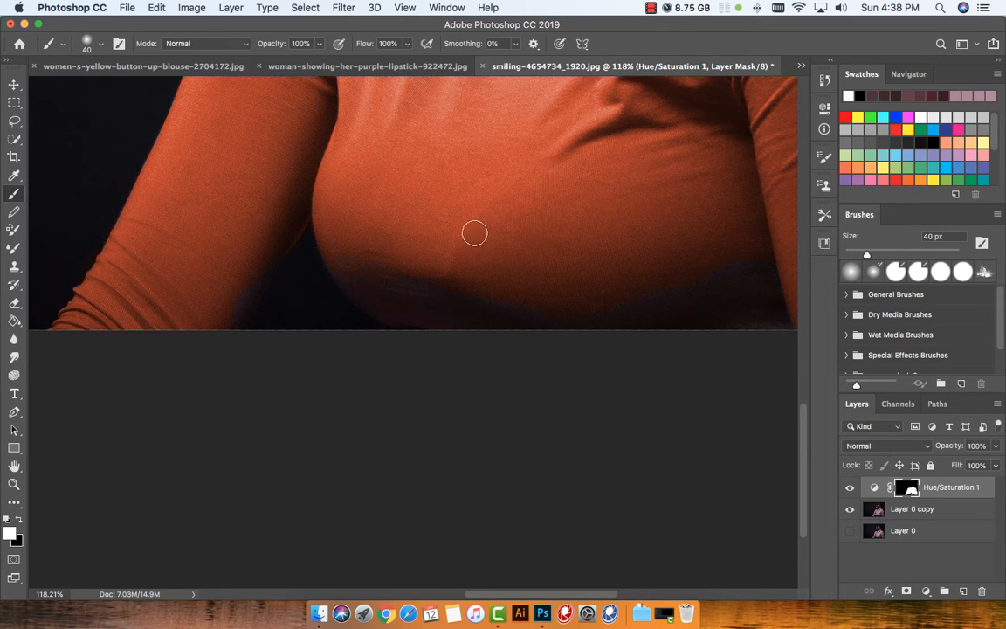
scroll(506, 256, down, 3)
scroll(506, 256, down, 1)
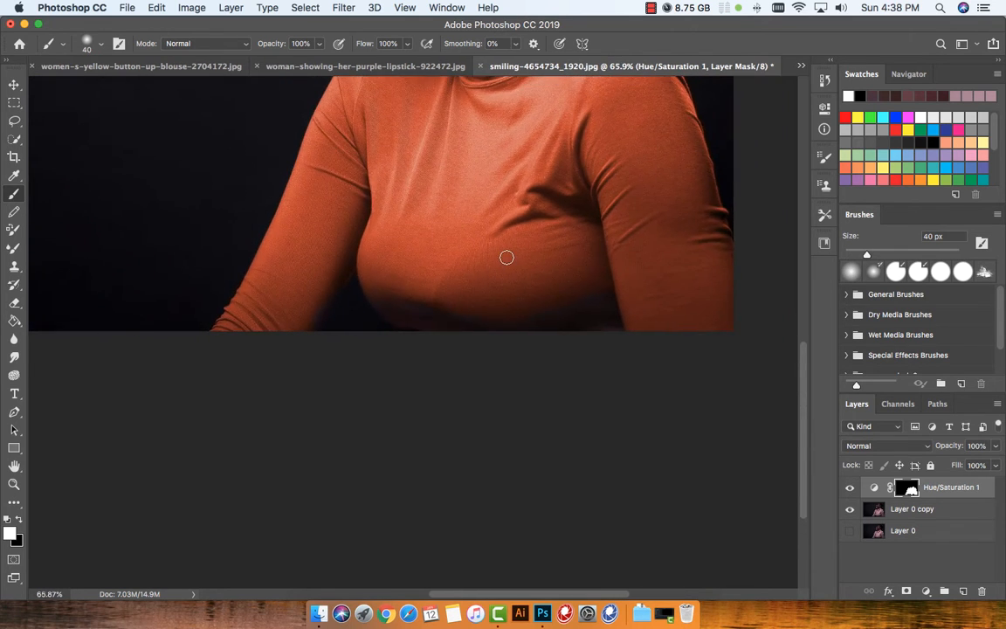
Step: Switch to the woman-showing-her-purple-lipstick-922472.jpg document, duplicate Layer 0 and hide the original layer
scroll(506, 256, up, 10)
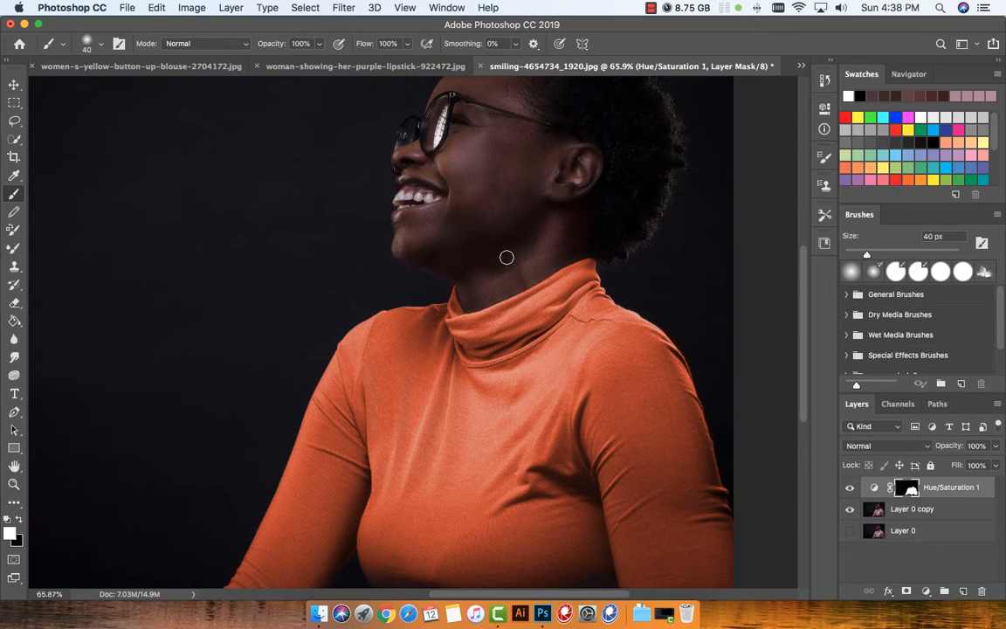
scroll(506, 257, down, 3)
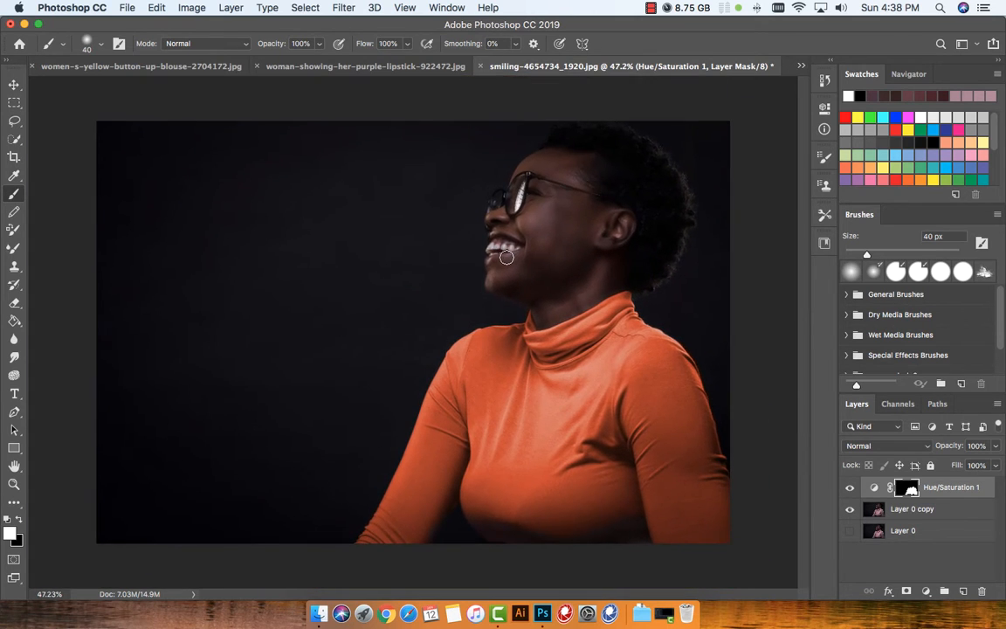
click(411, 66)
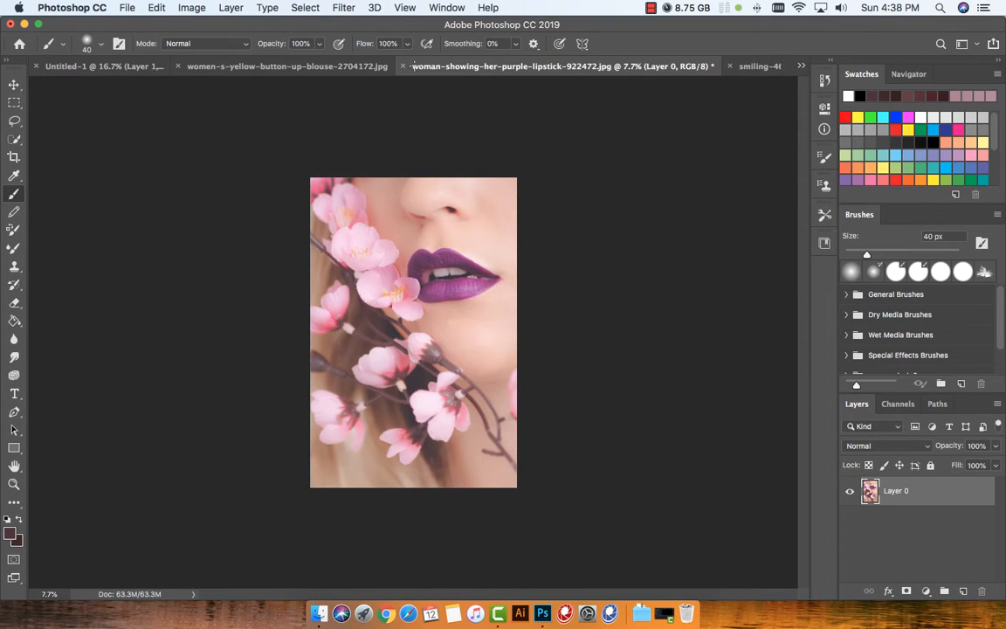
scroll(440, 94, up, 5)
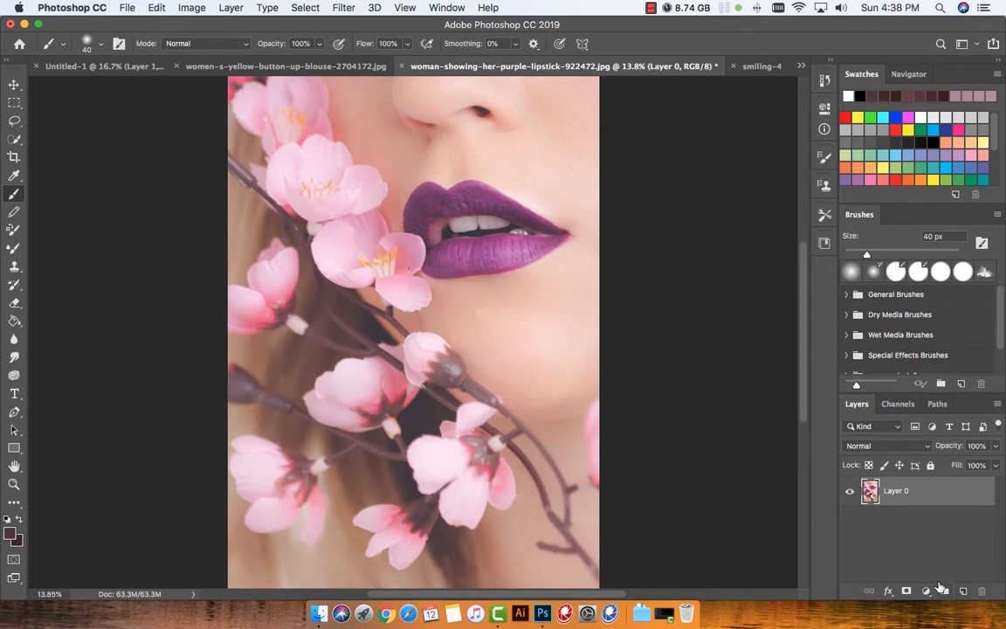
key(super+j)
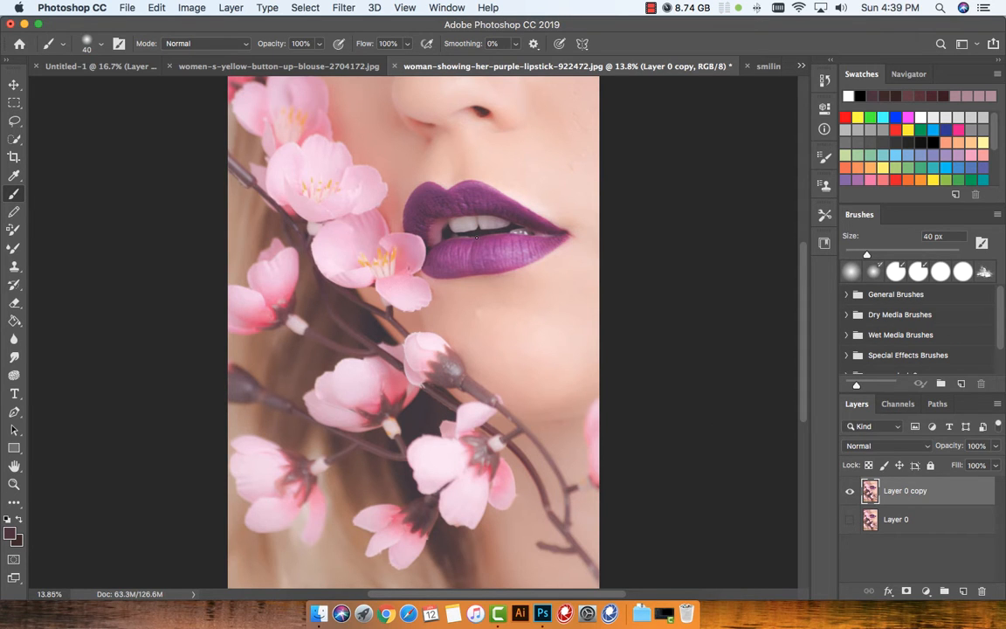
Step: Start a Color Range selection on the Layer 0 copy and sample the purple of the lips
click(305, 7)
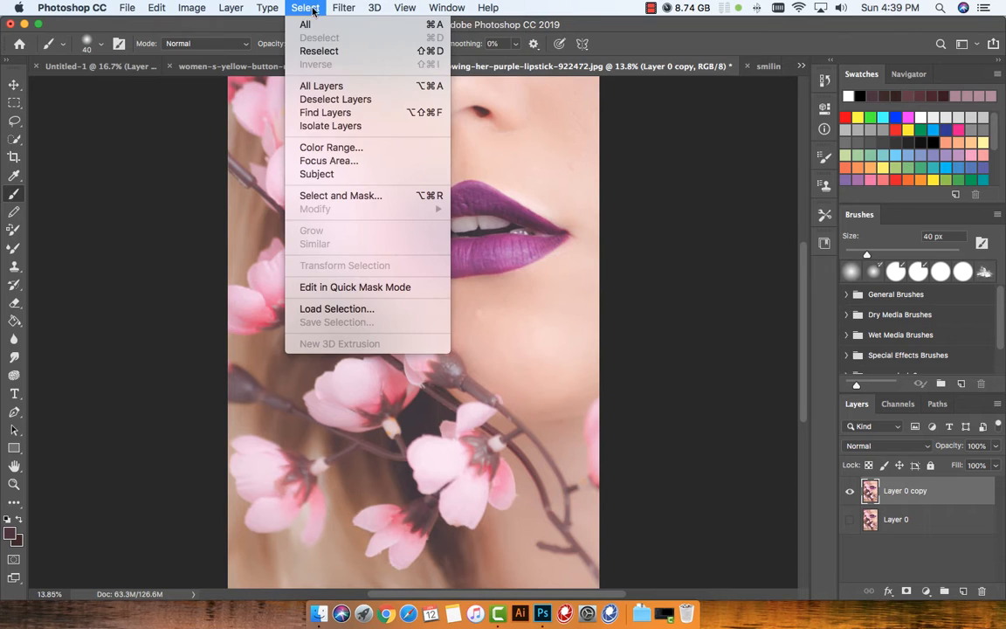
click(341, 148)
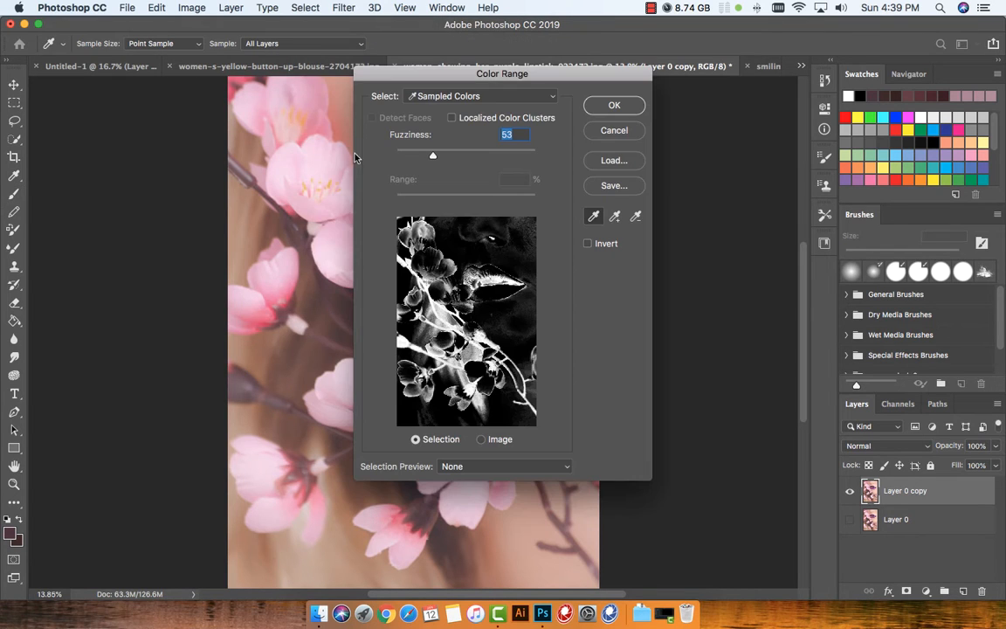
click(507, 305)
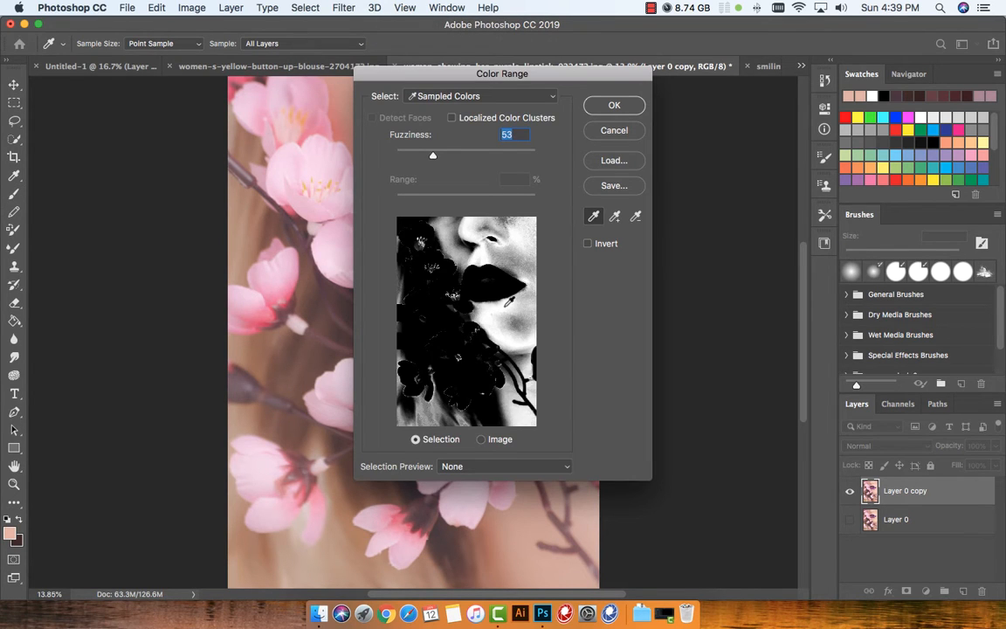
click(504, 290)
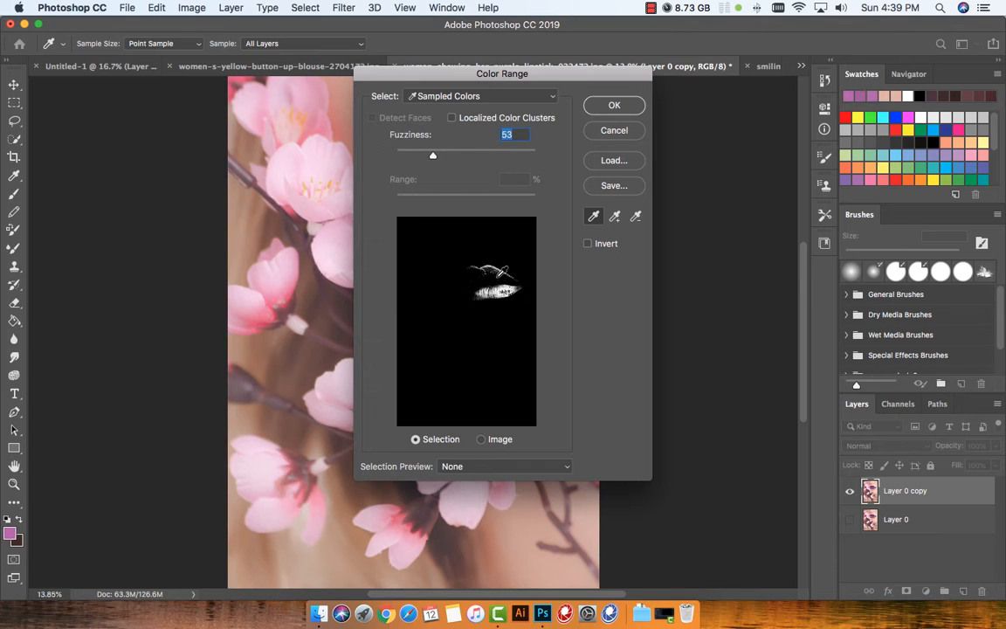
drag(497, 277, 494, 273)
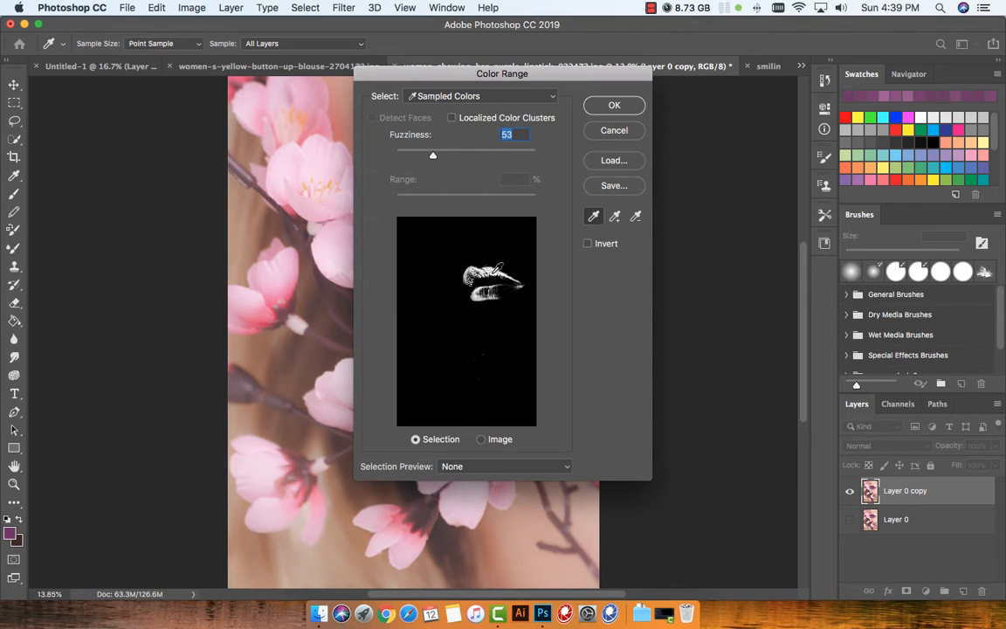
Step: Add lighter lip tones to the sampled color range, set Fuzziness to 95 and apply the selection
click(616, 219)
click(501, 292)
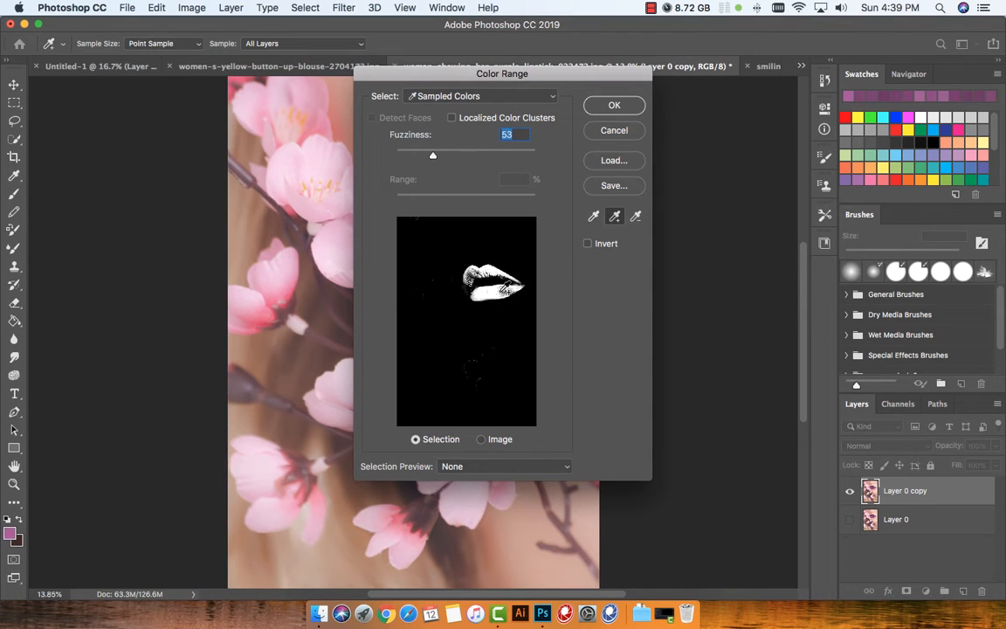
click(506, 290)
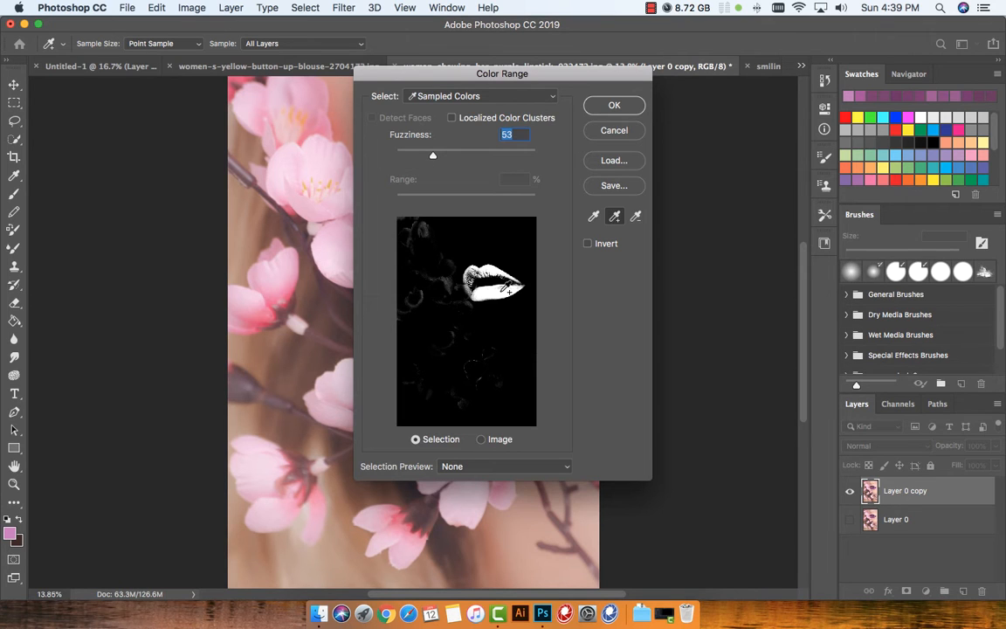
drag(433, 156, 463, 159)
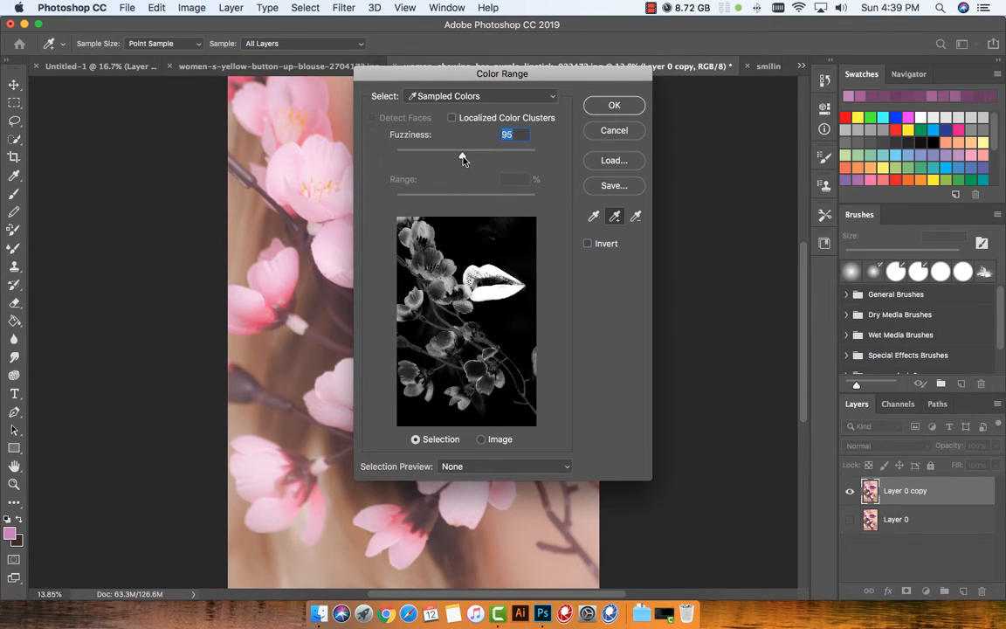
key(Return)
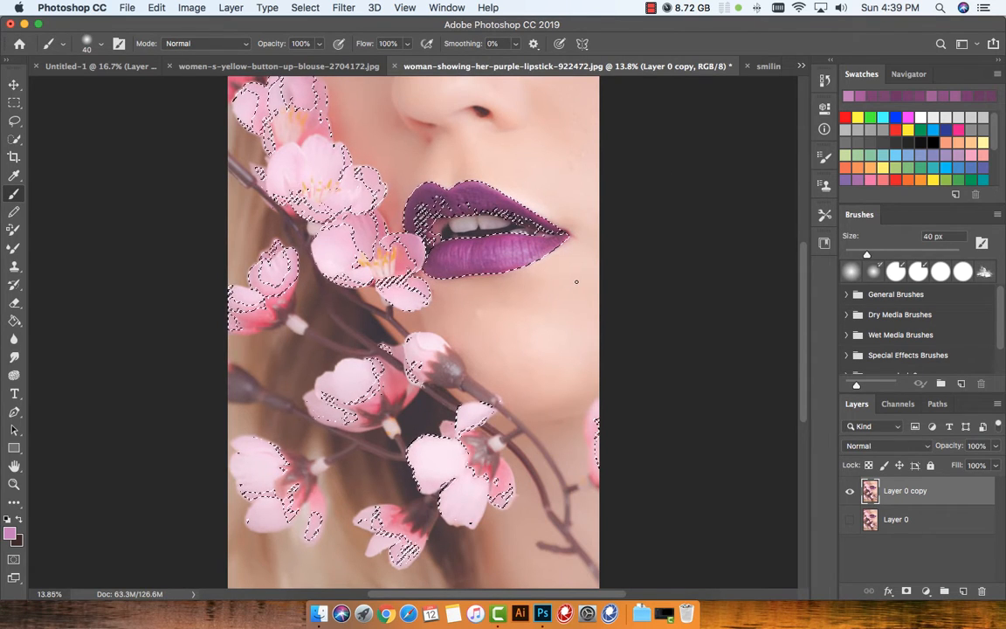
Step: Using the Quick Selection tool at 100 px, subtract the blossoms along the photo's left edge and bottom from the selection
key(w)
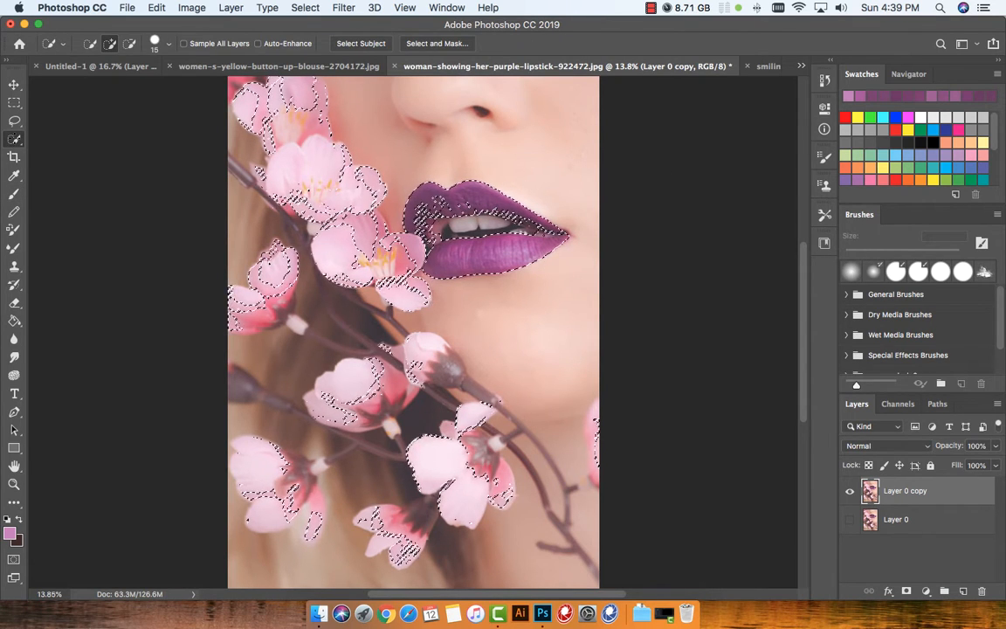
key(bracketright)
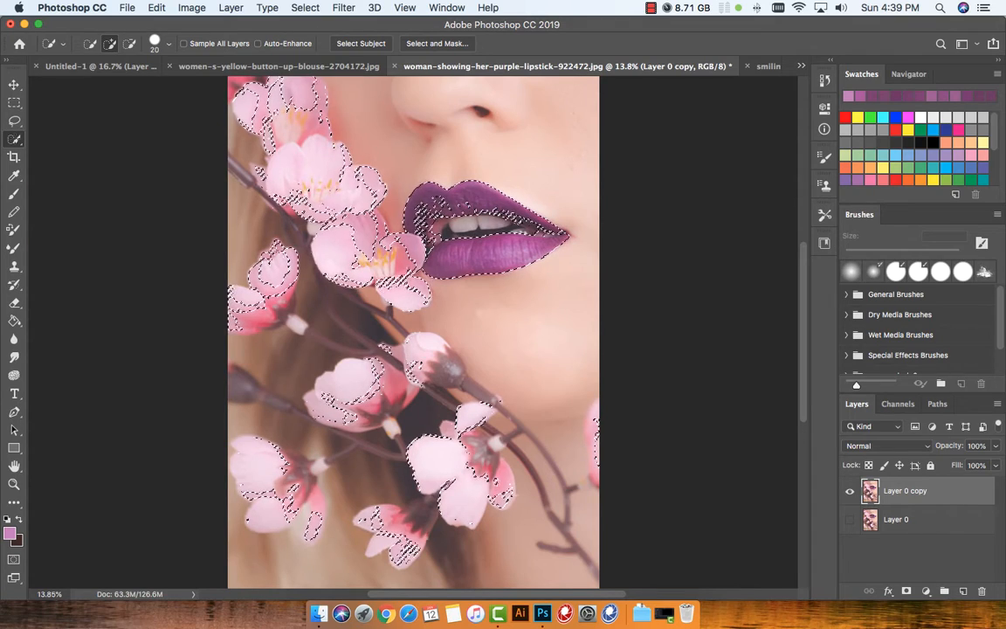
key(bracketright)
key(bracketright)
key(bracketright)
key(bracketright)
key(bracketright)
key(bracketright)
key(bracketright)
key(bracketright)
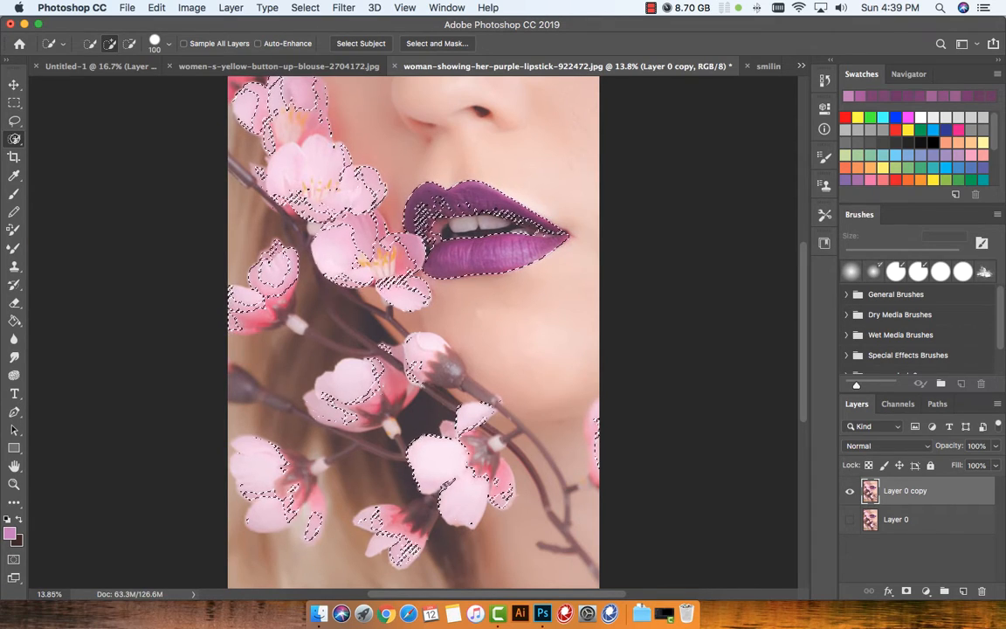
alt+click(245, 130)
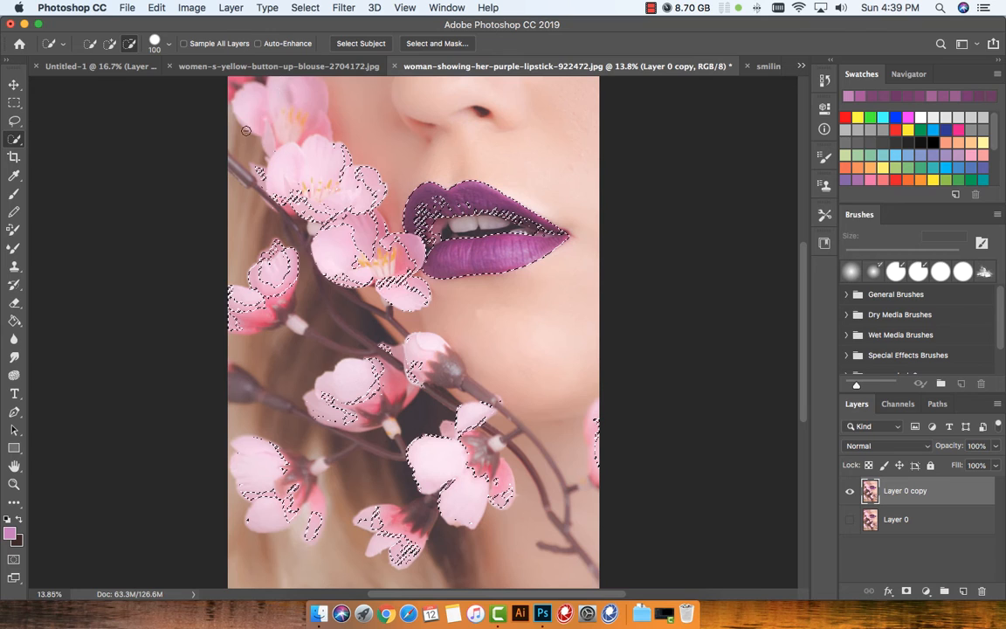
mouse_move(245, 130)
mouse_down()
mouse_move(243, 330)
mouse_move(231, 293)
mouse_move(263, 515)
mouse_move(278, 552)
mouse_up()
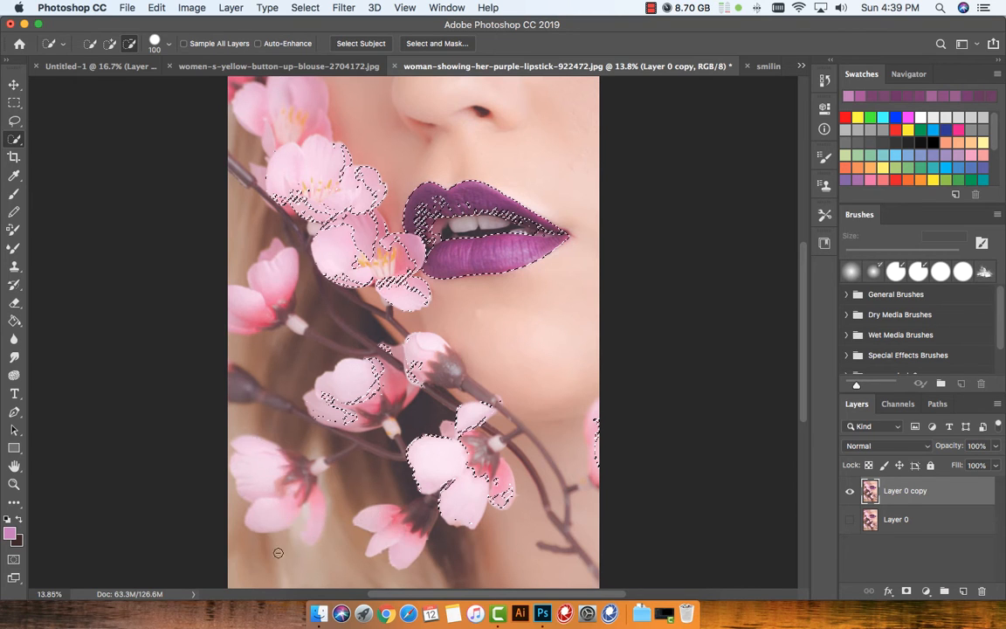
Step: Subtract the remaining lower, central and upper blossoms from the selection so that only the lips stay selected
click(501, 491)
mouse_move(588, 464)
mouse_down()
mouse_move(594, 497)
mouse_move(515, 479)
mouse_move(483, 453)
mouse_up()
mouse_move(500, 396)
mouse_down()
mouse_move(448, 461)
mouse_move(475, 418)
mouse_move(358, 394)
mouse_up()
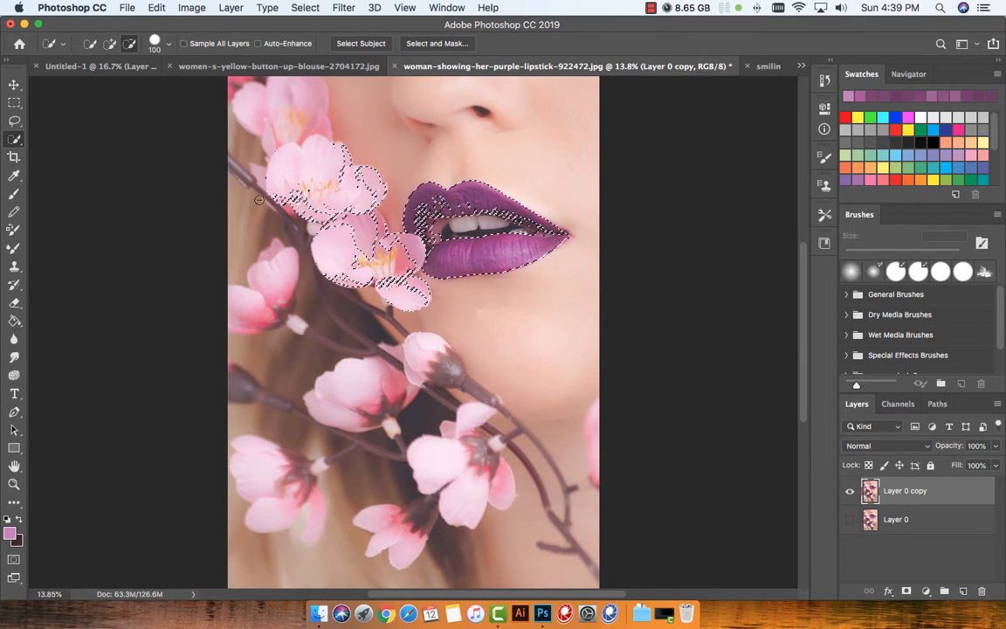
drag(310, 147, 329, 177)
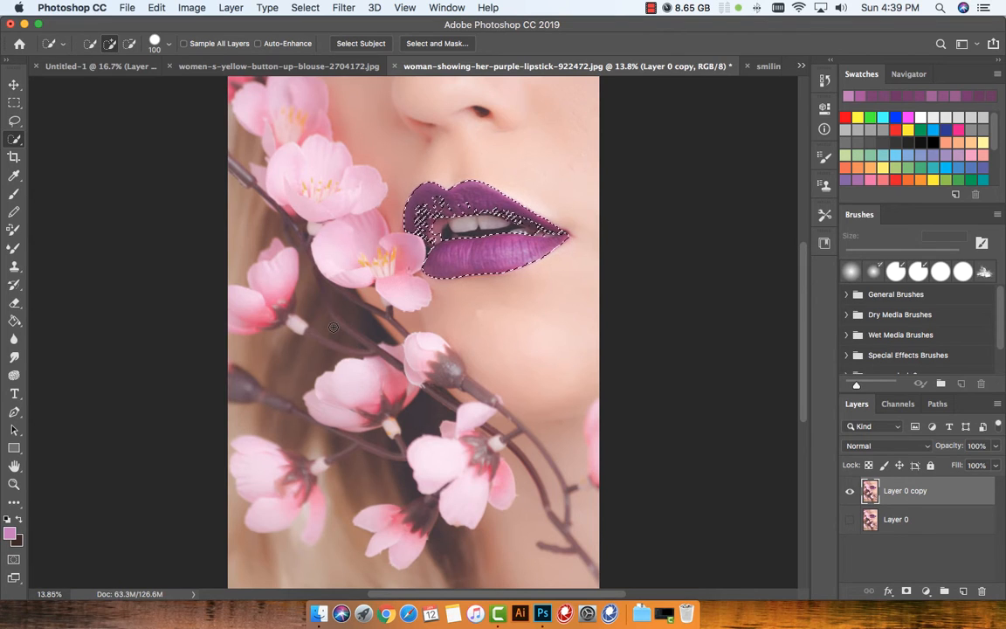
Step: Shrink the Quick Selection brush to 35 px and add the unselected specks at the center of the upper lip
scroll(332, 326, up, 5)
scroll(333, 326, up, 6)
scroll(332, 326, right, 3)
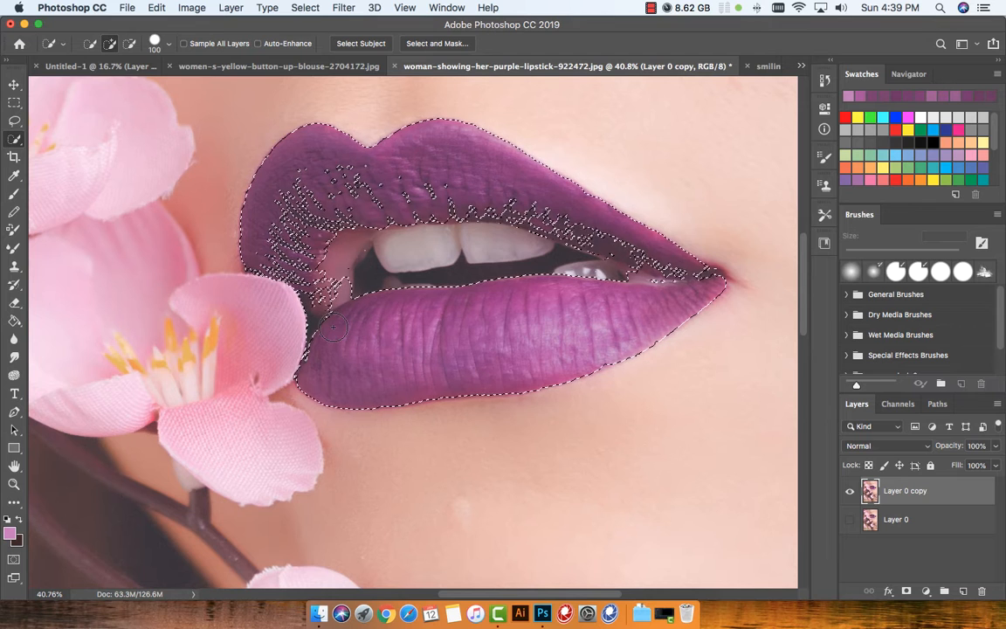
key(alt)
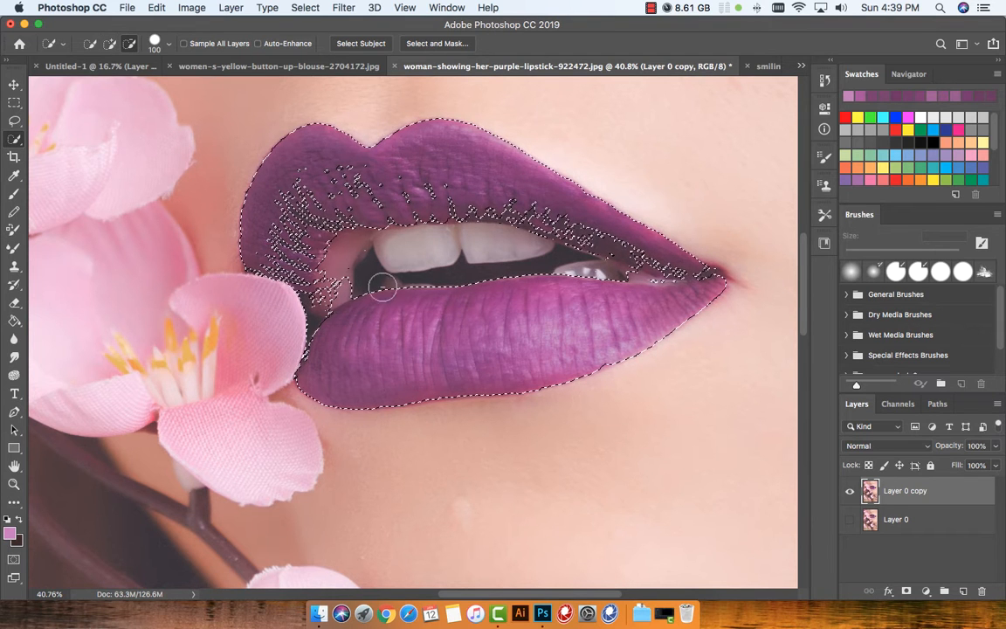
key(super+d)
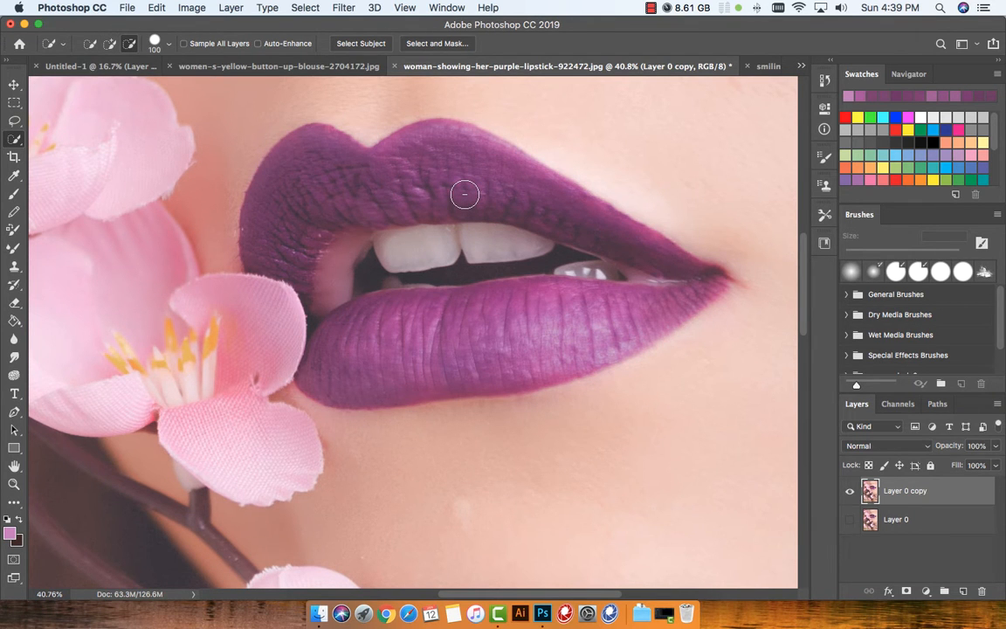
key(alt+super+z)
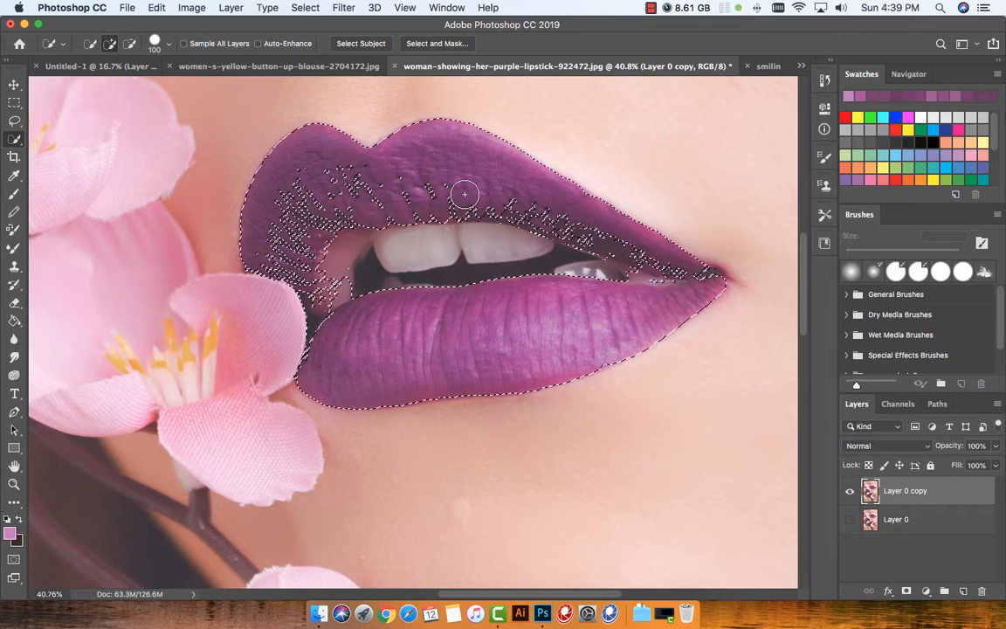
key(bracketleft)
key(bracketleft)
key(bracketleft)
key(bracketleft)
key(bracketleft)
key(bracketleft)
key(bracketleft)
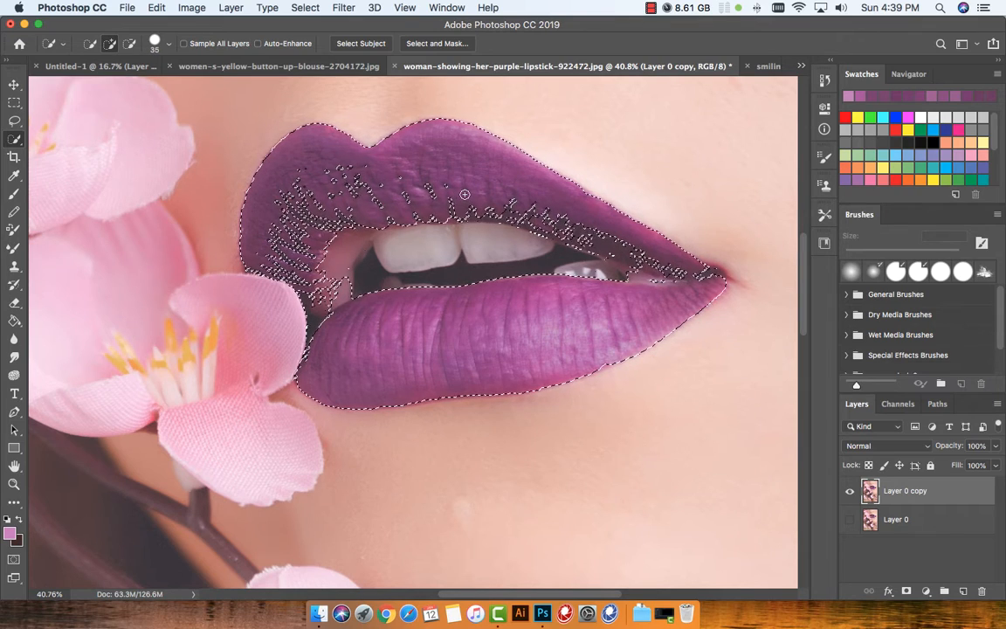
key(alt)
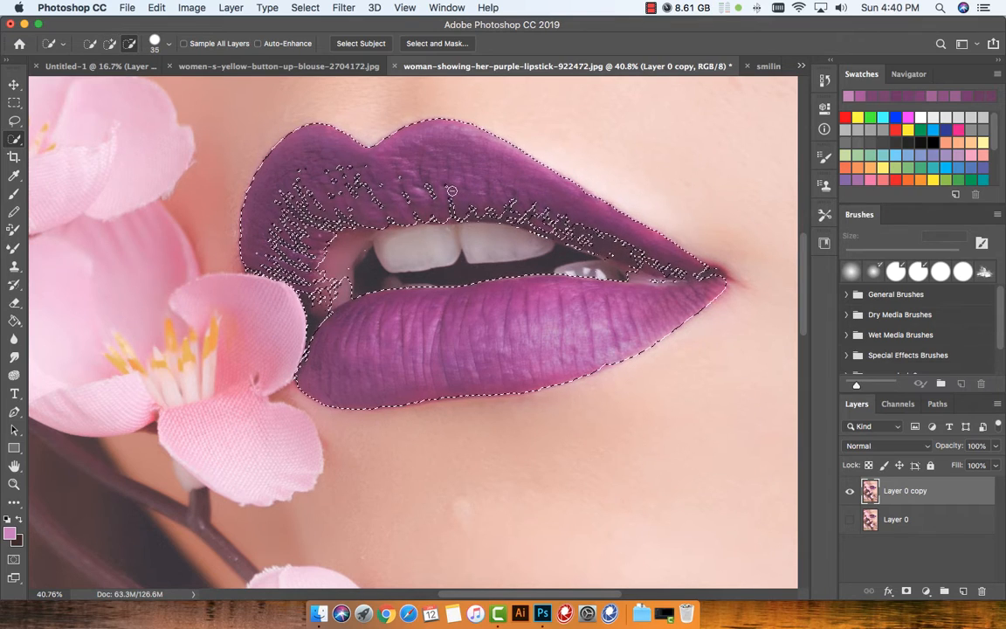
alt+click(450, 197)
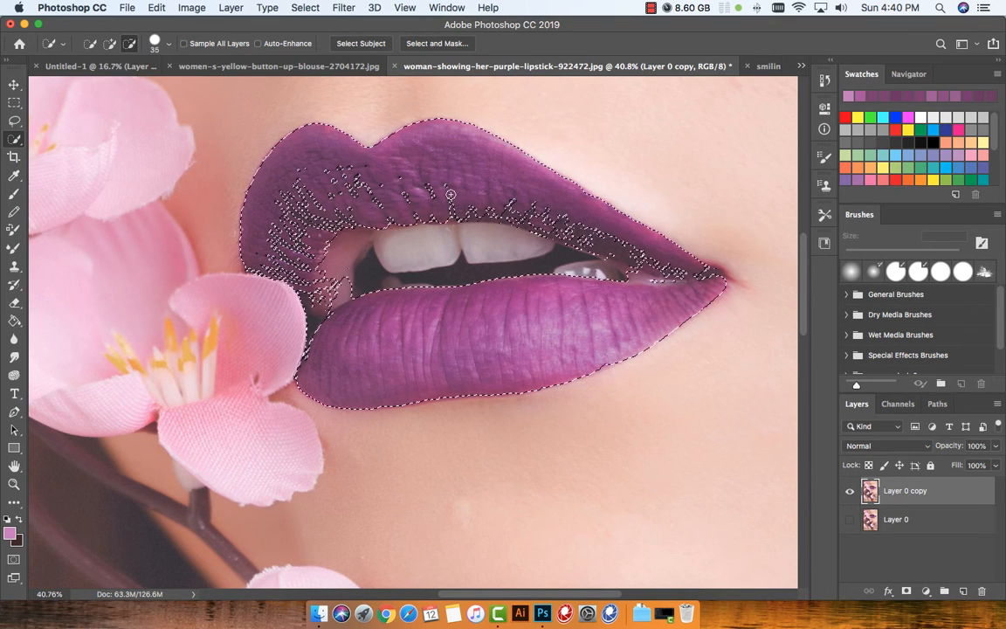
drag(450, 195, 465, 196)
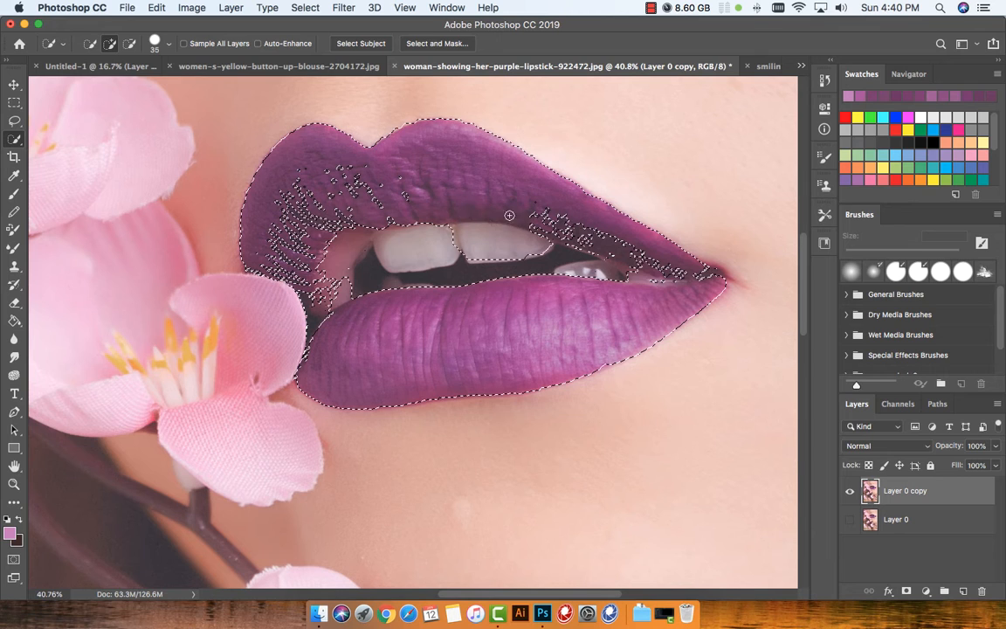
Step: Add the remaining unselected patches of the upper lip and the gap between the lips to the selection
drag(480, 203, 562, 238)
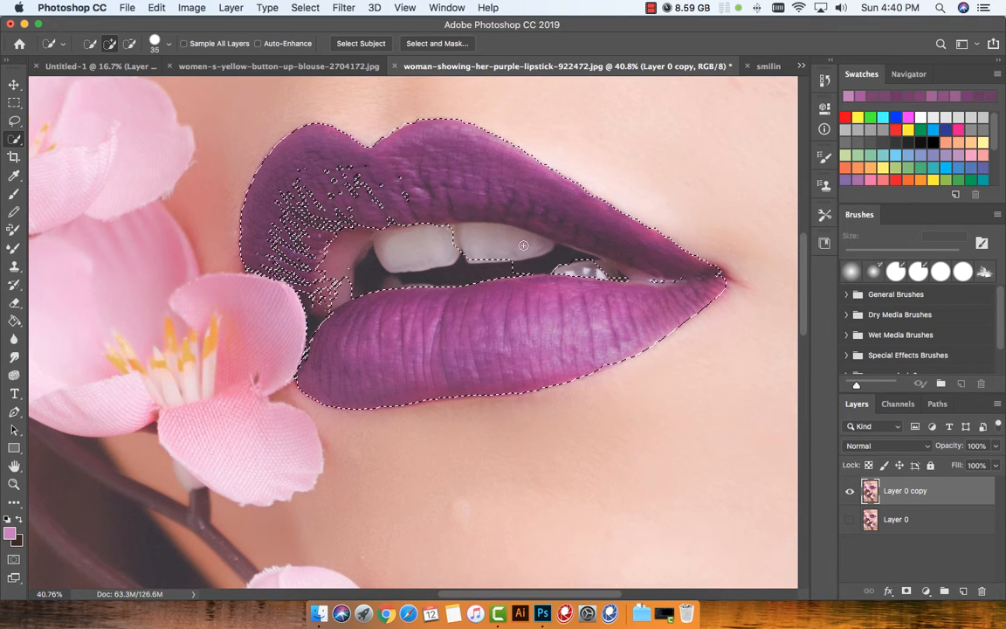
drag(386, 189, 402, 198)
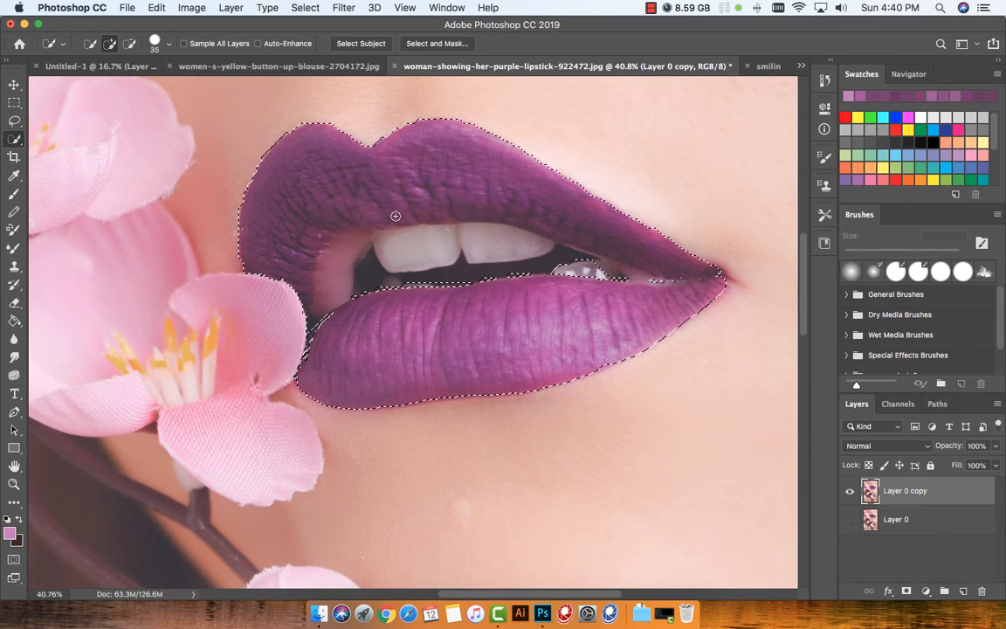
mouse_move(532, 263)
mouse_down()
mouse_move(656, 281)
mouse_move(543, 270)
mouse_move(389, 288)
mouse_up()
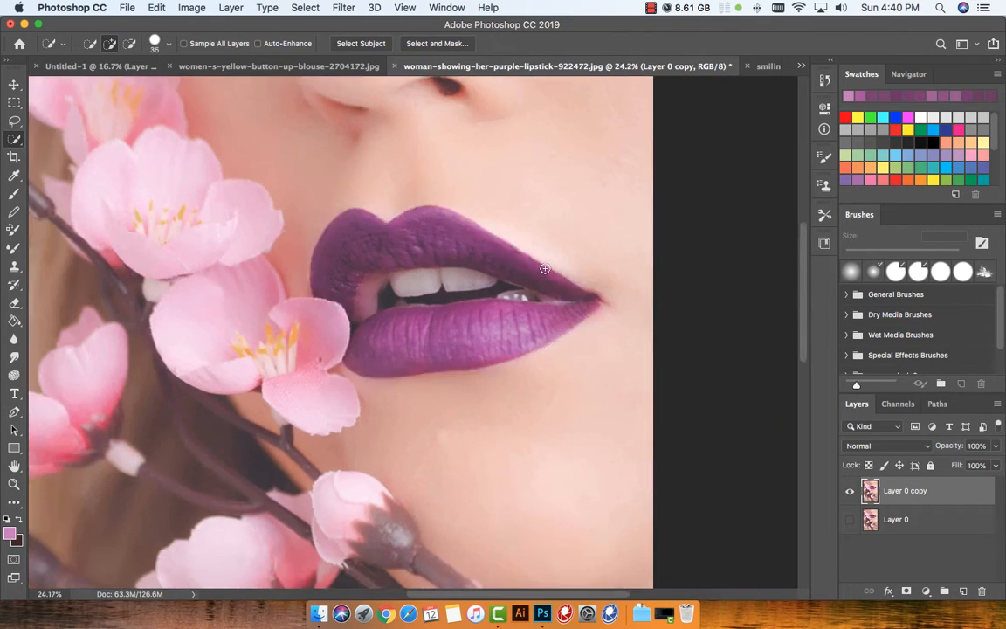
Step: Add a Hue/Saturation adjustment layer masked to the selected lips and enable Colorize
scroll(545, 269, down, 6)
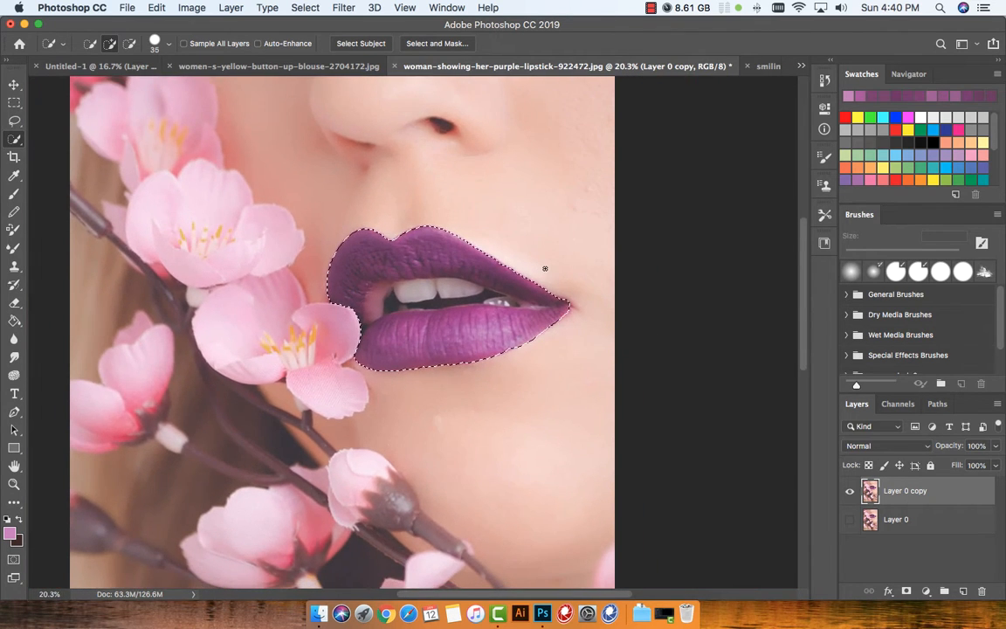
scroll(545, 268, down, 1)
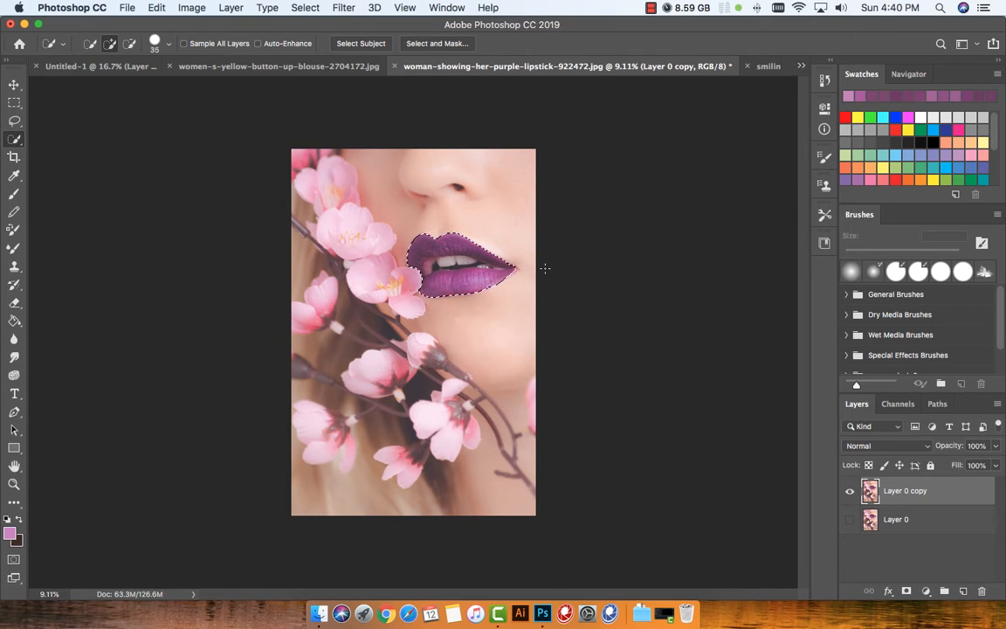
click(926, 592)
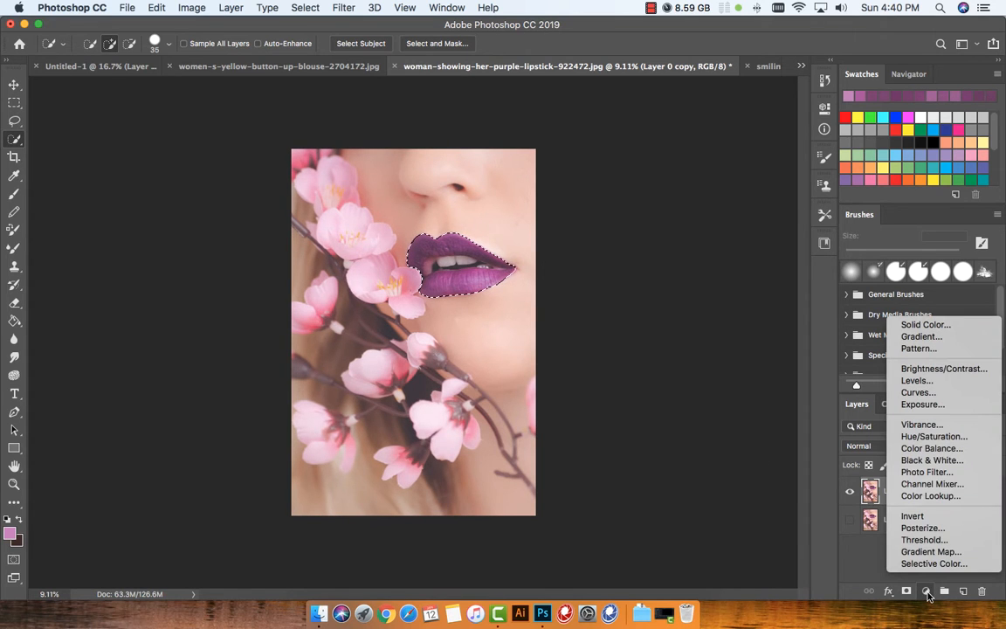
click(934, 435)
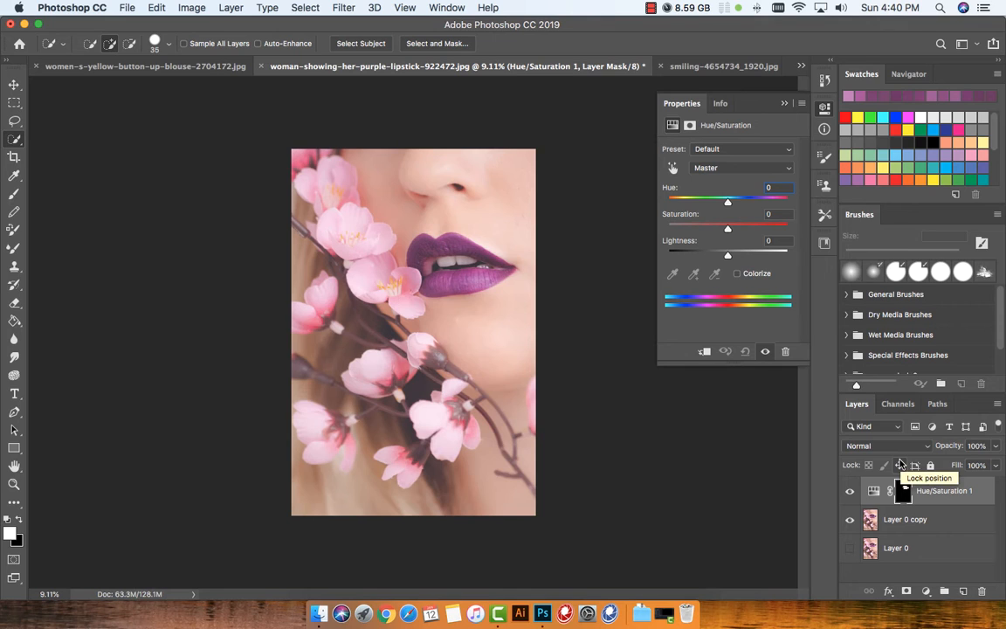
click(737, 274)
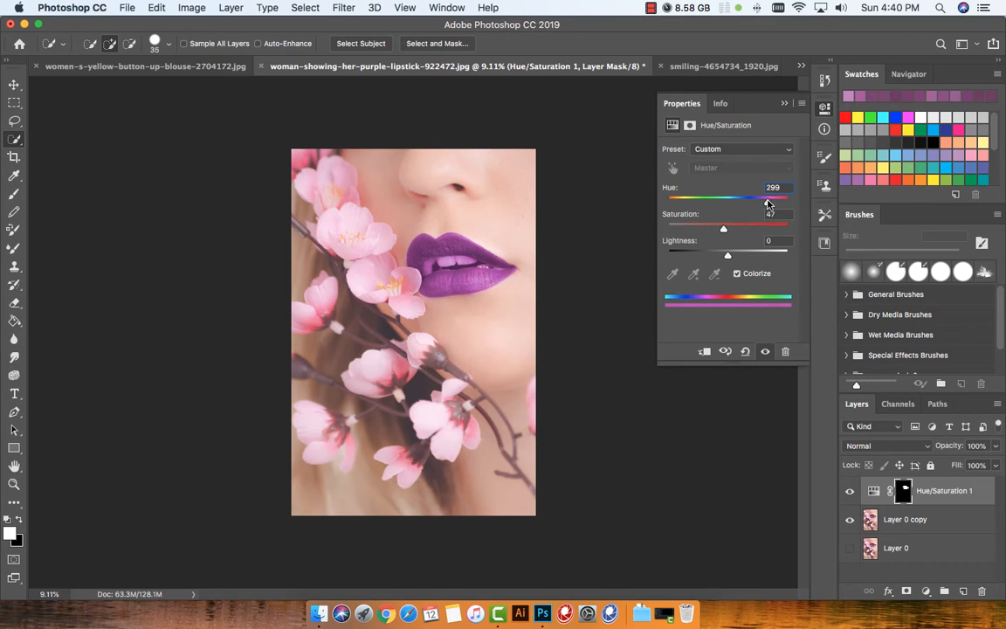
Step: Recolor the lips red by setting Hue to 0, Saturation to 62 and Lightness to -10
drag(764, 203, 727, 202)
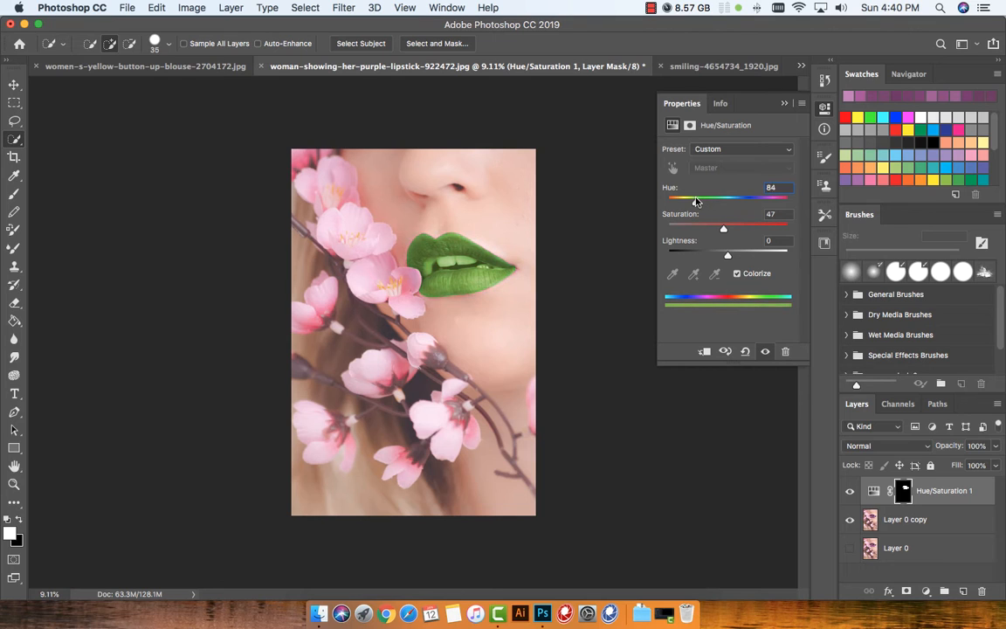
drag(690, 201, 663, 201)
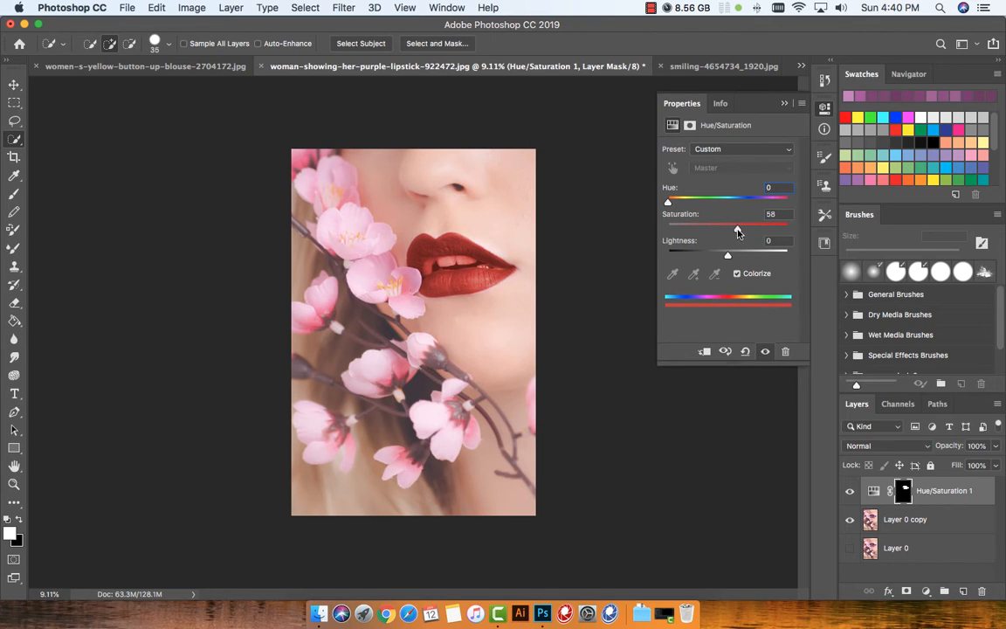
drag(729, 255, 721, 254)
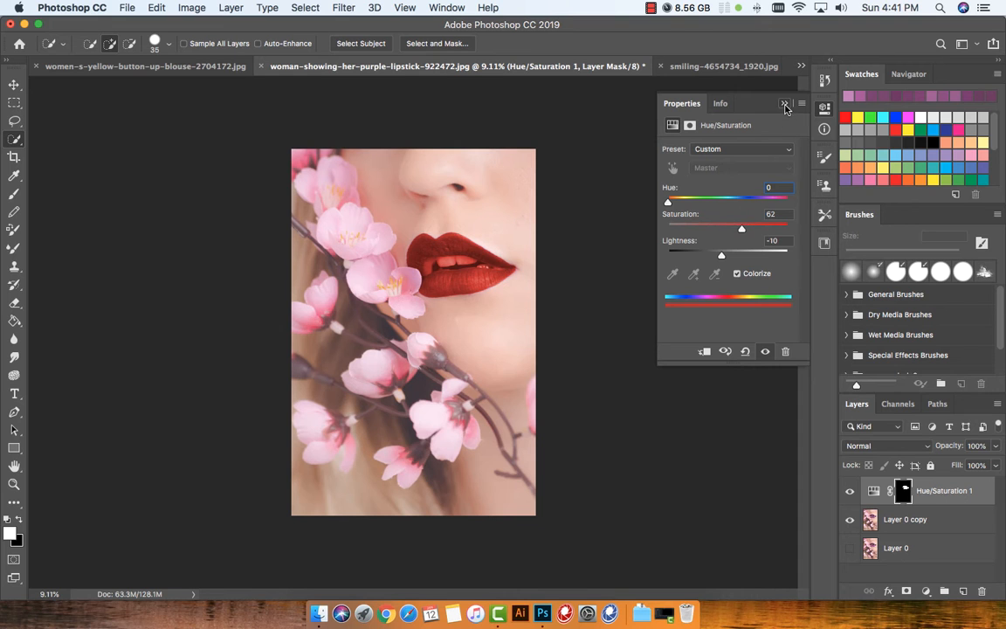
click(784, 104)
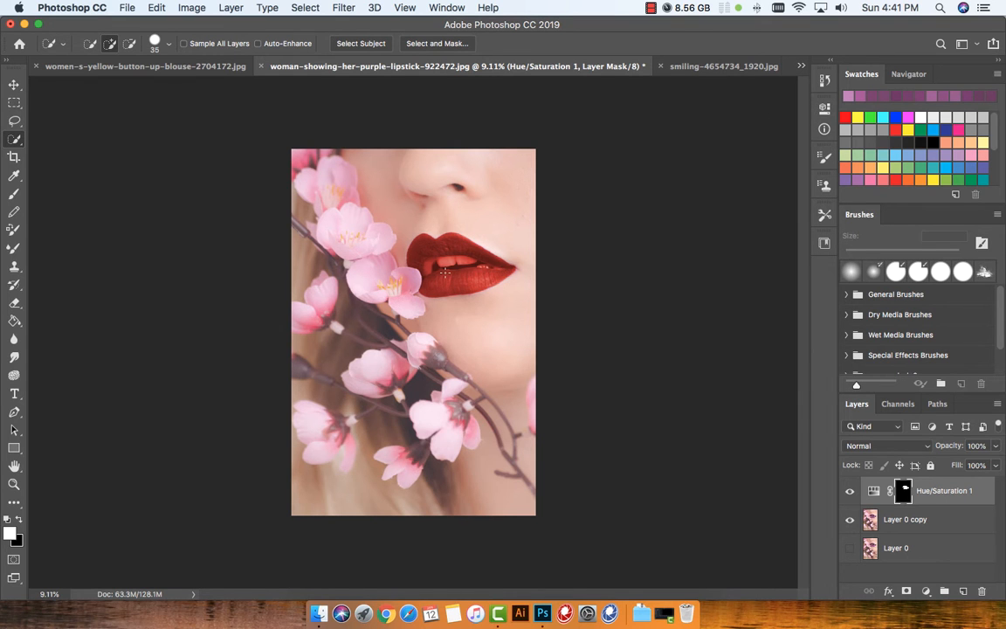
Step: Load the Hue/Saturation layer's lip mask as a selection and set up a 40 px Brush with black as the foreground color
scroll(445, 272, up, 5)
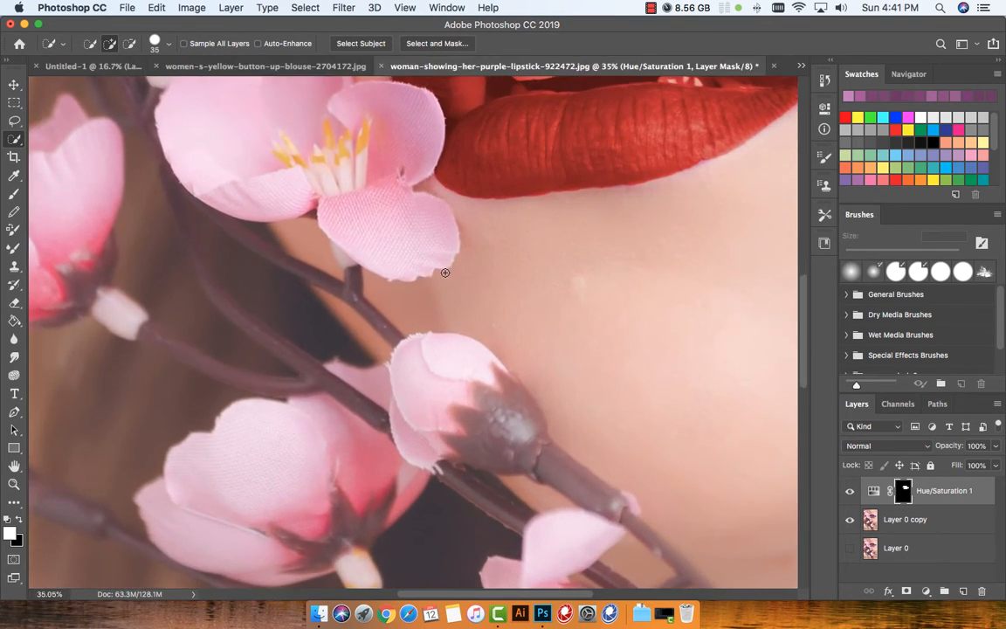
scroll(444, 272, up, 5)
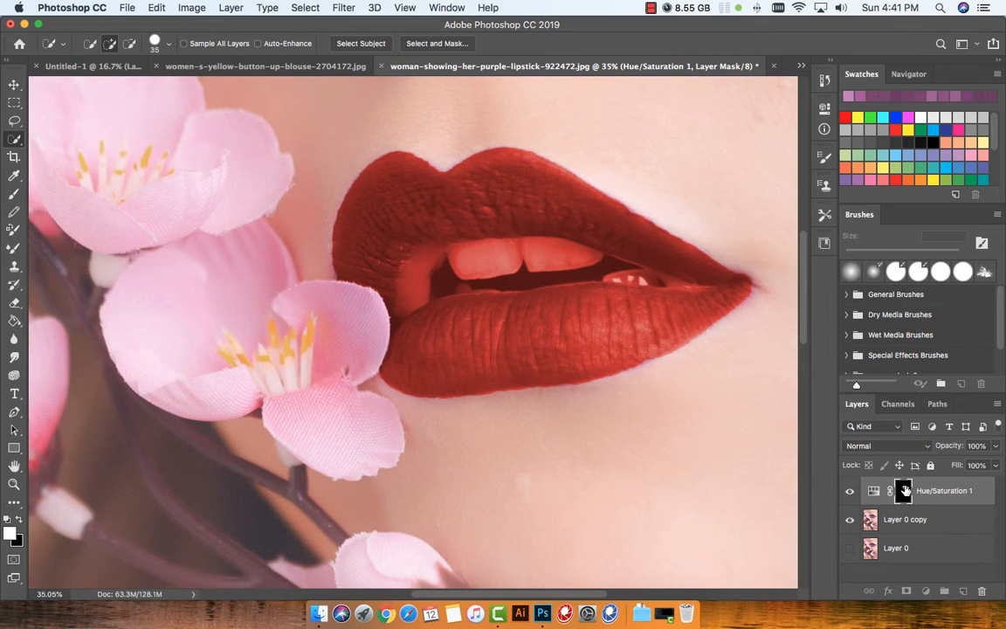
click(549, 299)
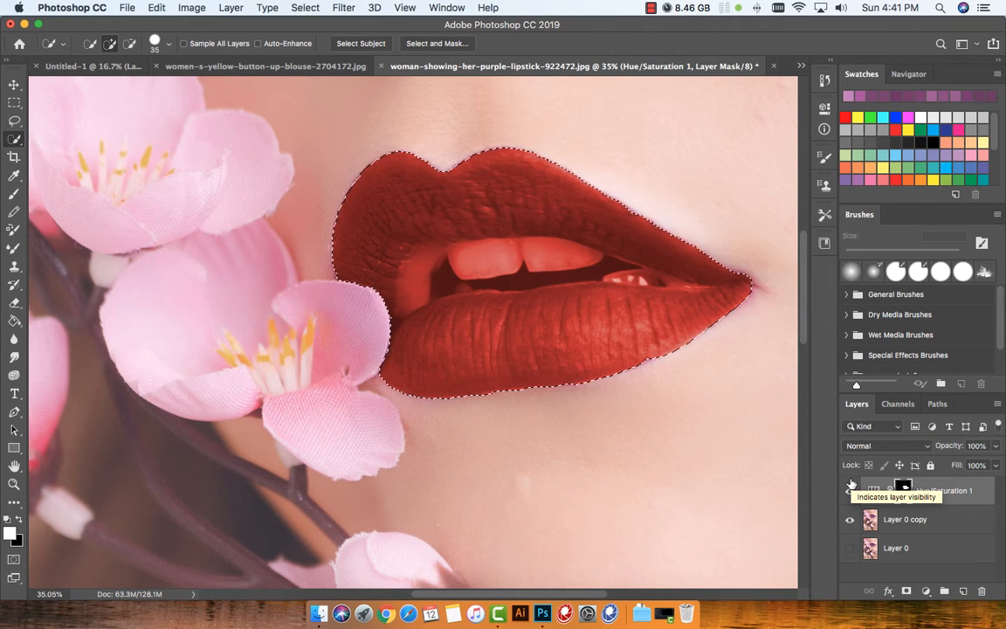
click(13, 195)
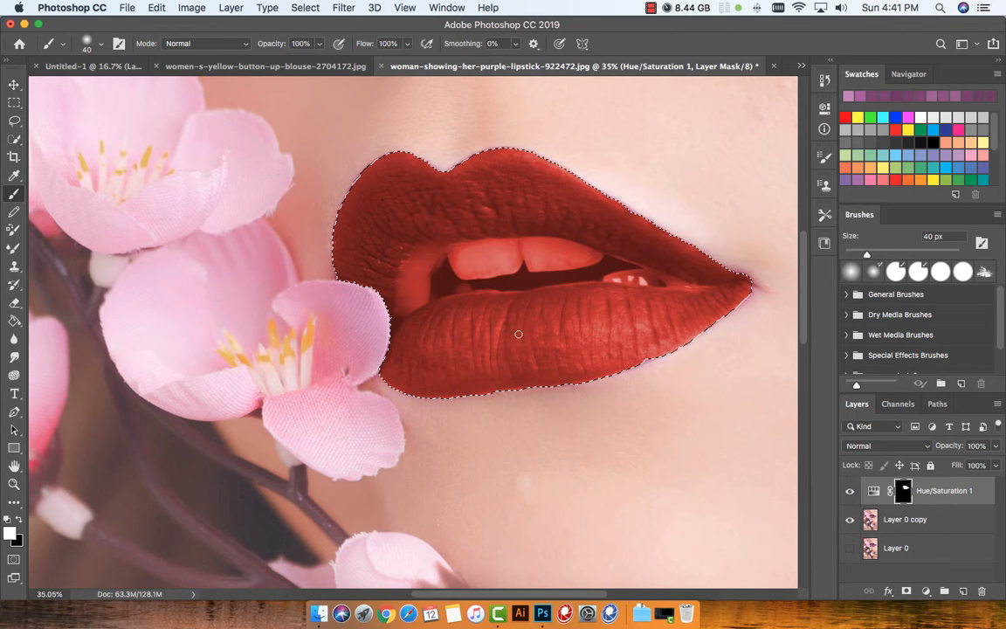
key(x)
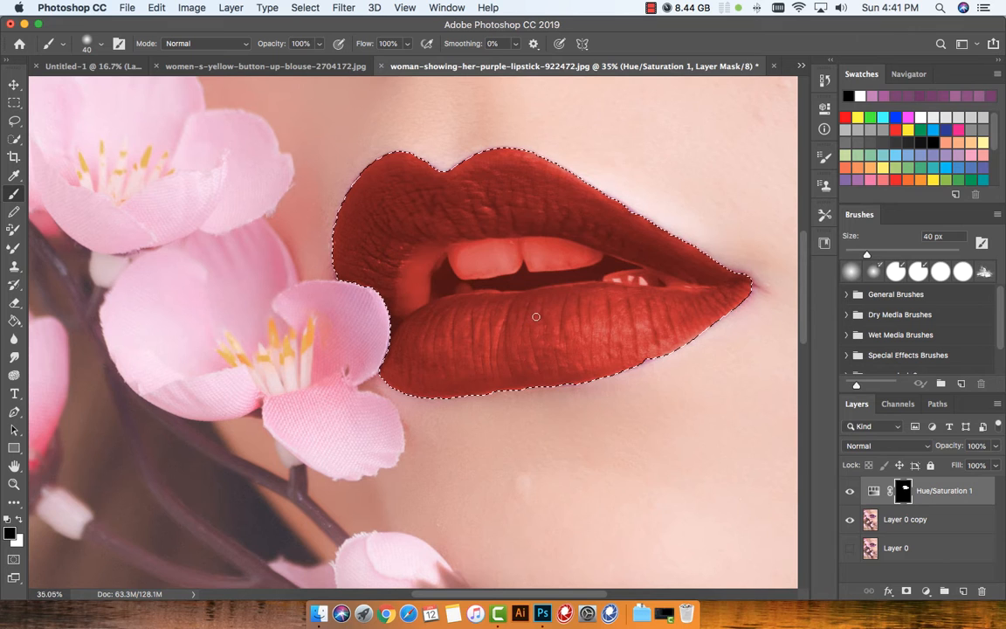
mouse_move(534, 317)
mouse_down()
mouse_move(553, 298)
mouse_move(508, 338)
mouse_move(563, 289)
mouse_up()
drag(508, 333, 499, 349)
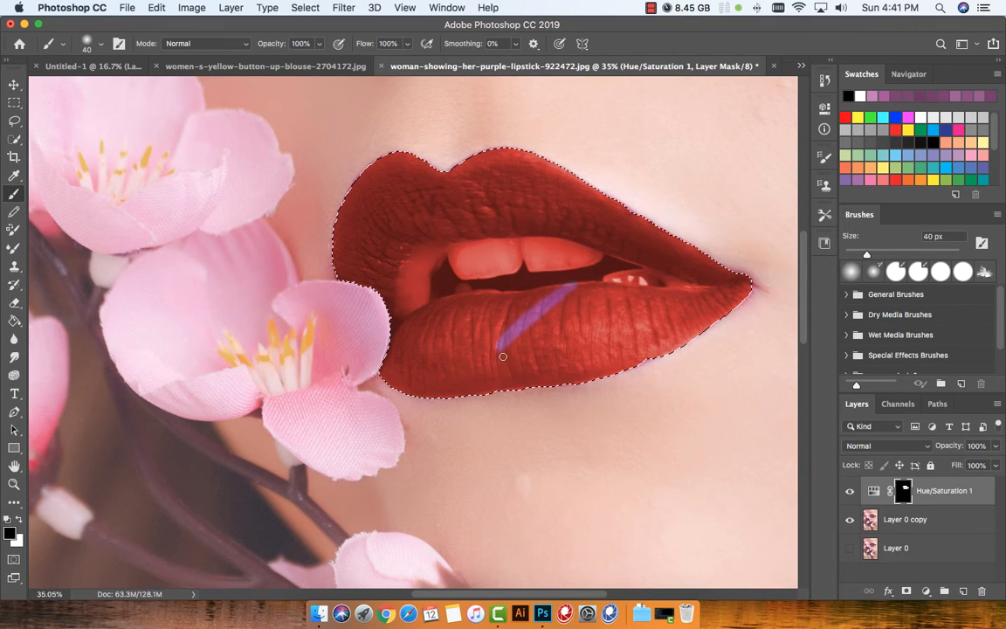
key(super+z)
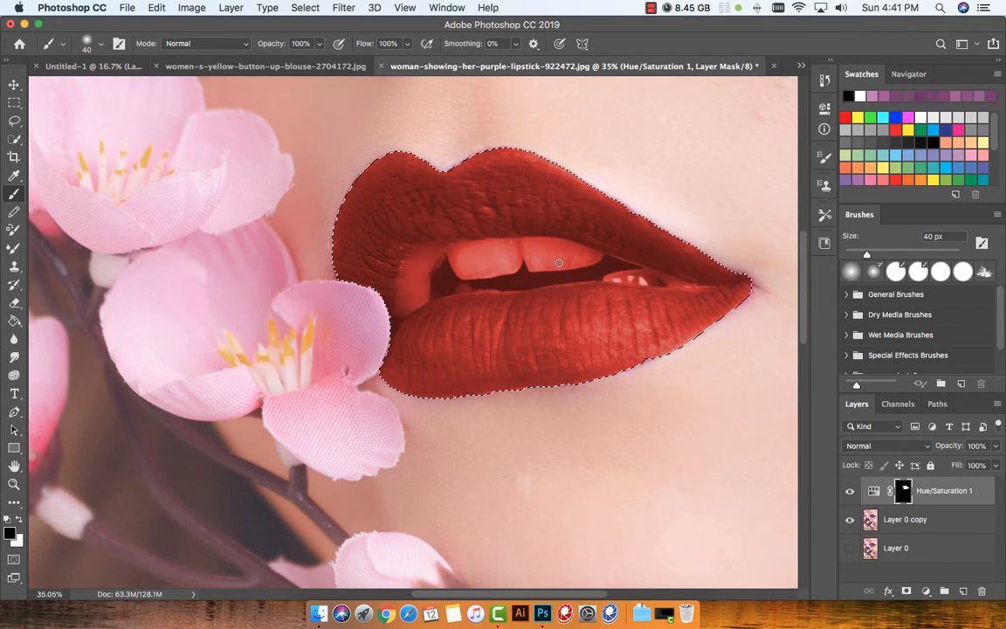
Step: Paint black on the mask over the lower parts of the two upper front teeth to remove their red tint
mouse_move(569, 263)
mouse_down()
mouse_move(536, 263)
mouse_move(571, 264)
mouse_move(526, 269)
mouse_move(567, 266)
mouse_up()
drag(480, 274, 465, 275)
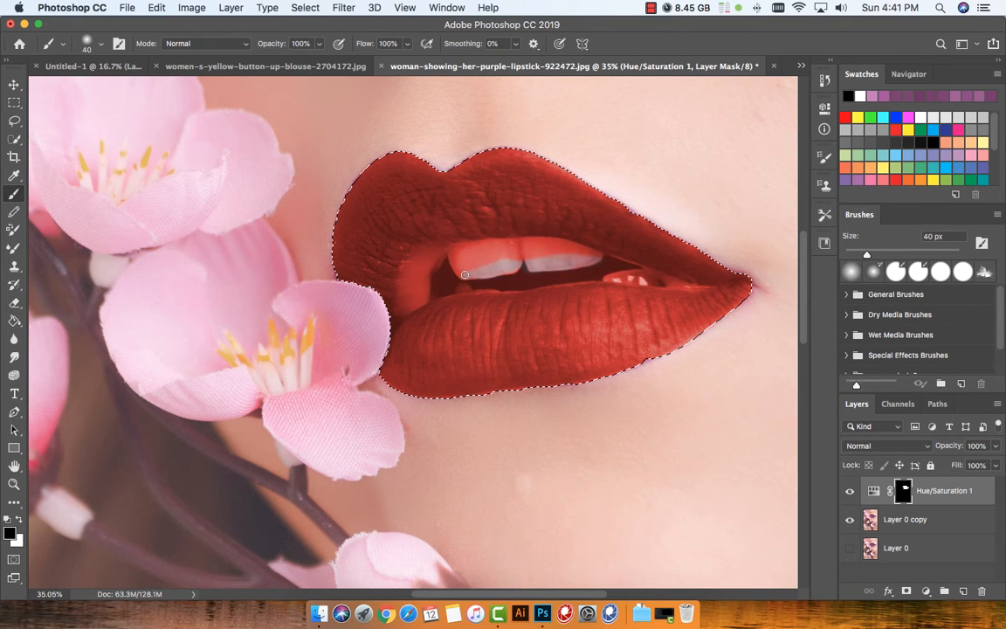
drag(514, 249, 500, 253)
Step: Paint black on the mask over the rest of the upper front teeth and the dark gap between the lips at 40 px
key(super+plus)
key(super+plus)
key(super+plus)
scroll(498, 253, right, 2)
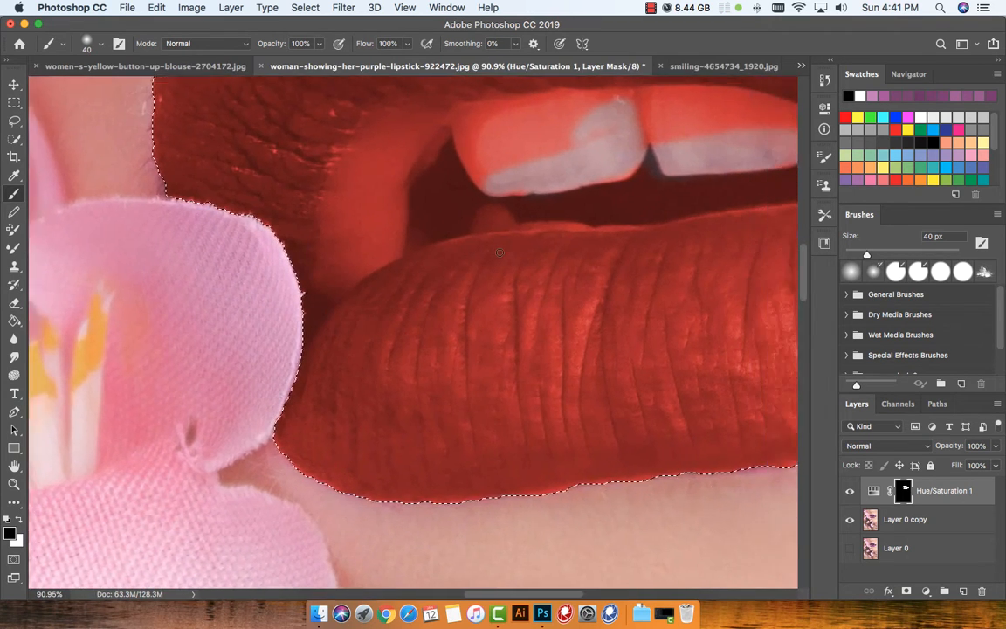
scroll(498, 253, left, 6)
scroll(499, 253, up, 2)
drag(347, 222, 261, 215)
click(301, 44)
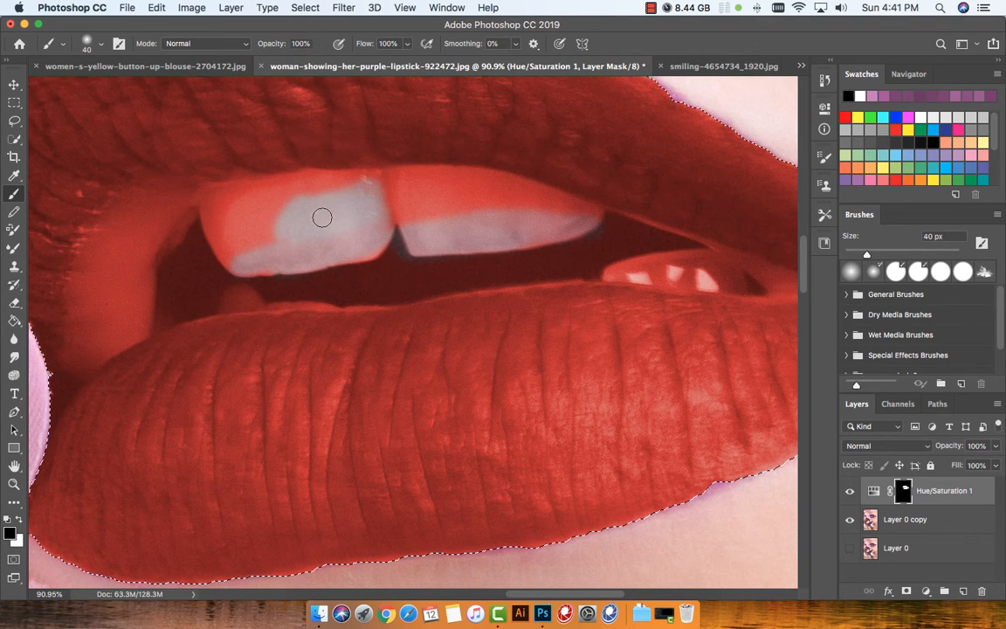
mouse_move(321, 217)
mouse_down()
mouse_move(248, 226)
mouse_move(263, 237)
mouse_move(232, 220)
mouse_move(227, 232)
mouse_move(214, 212)
mouse_move(230, 251)
mouse_move(252, 260)
mouse_move(297, 250)
mouse_move(271, 254)
mouse_move(277, 264)
mouse_move(234, 264)
mouse_move(222, 230)
mouse_move(182, 230)
mouse_move(164, 267)
mouse_move(191, 238)
mouse_move(166, 284)
mouse_move(219, 233)
mouse_move(169, 301)
mouse_move(233, 243)
mouse_move(185, 290)
mouse_move(271, 260)
mouse_move(189, 294)
mouse_move(268, 266)
mouse_move(415, 237)
mouse_move(516, 236)
mouse_move(396, 240)
mouse_move(415, 219)
mouse_move(590, 228)
mouse_move(536, 210)
mouse_move(373, 208)
mouse_move(470, 205)
mouse_move(595, 241)
mouse_move(446, 195)
mouse_move(363, 189)
mouse_move(498, 206)
mouse_move(469, 190)
mouse_move(608, 223)
mouse_move(489, 186)
mouse_move(399, 183)
mouse_move(289, 194)
mouse_move(198, 219)
mouse_move(292, 191)
mouse_move(371, 196)
mouse_move(499, 236)
mouse_move(639, 237)
mouse_move(588, 229)
mouse_move(518, 264)
mouse_move(553, 262)
mouse_move(164, 280)
mouse_up()
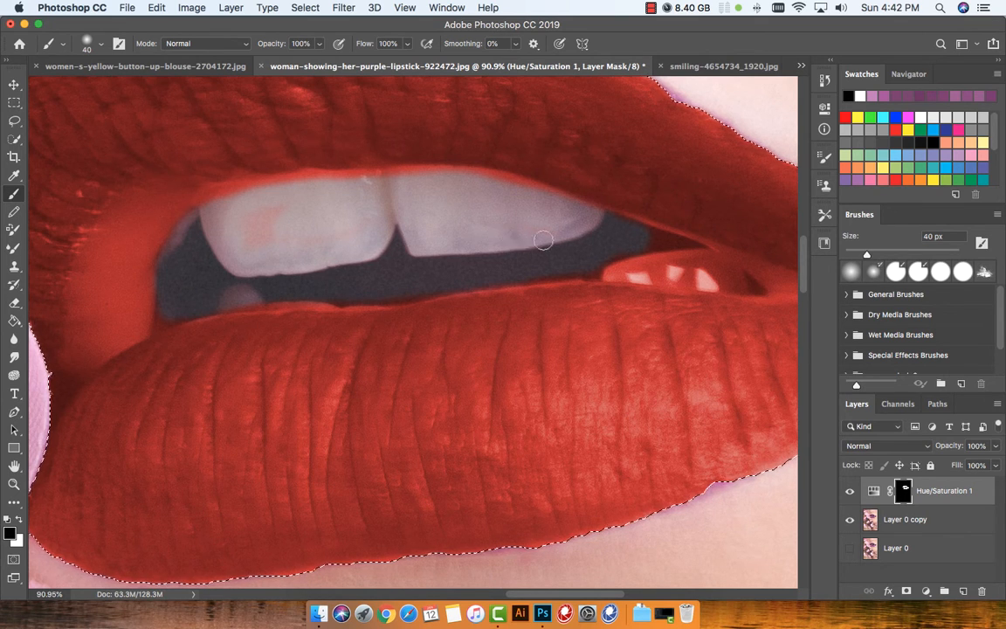
Step: Reduce the brush to 15 px and mask out the red along the upper teeth's edges and the gap's narrow right end
key(bracketleft)
key(bracketleft)
key(bracketleft)
key(bracketleft)
key(bracketleft)
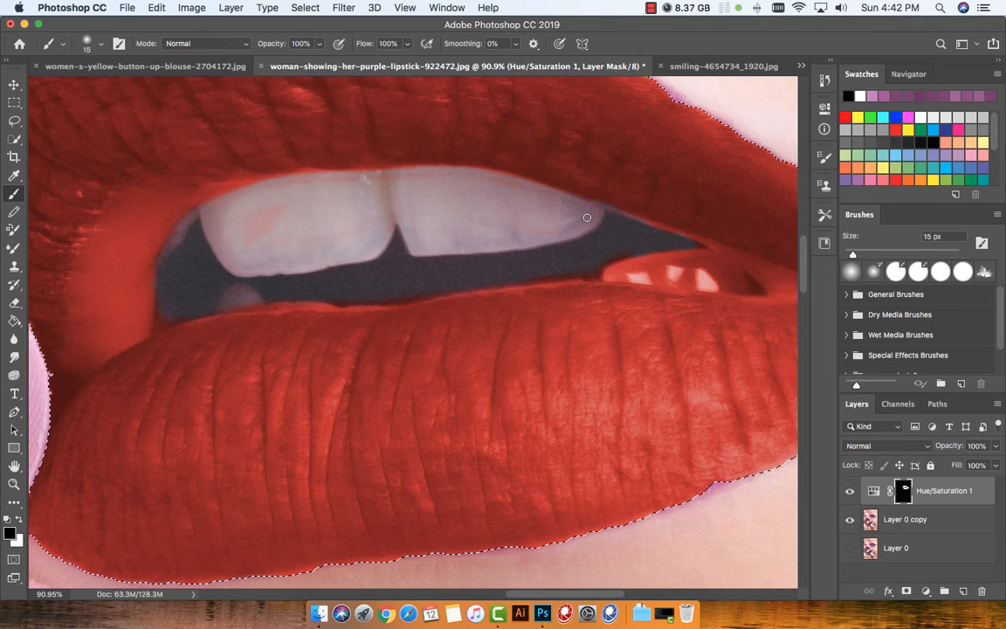
Step: Enlarge the brush to 30 px and mask out the red left on the front tooth, the gap's left end and the lower teeth
key(bracketright)
key(bracketright)
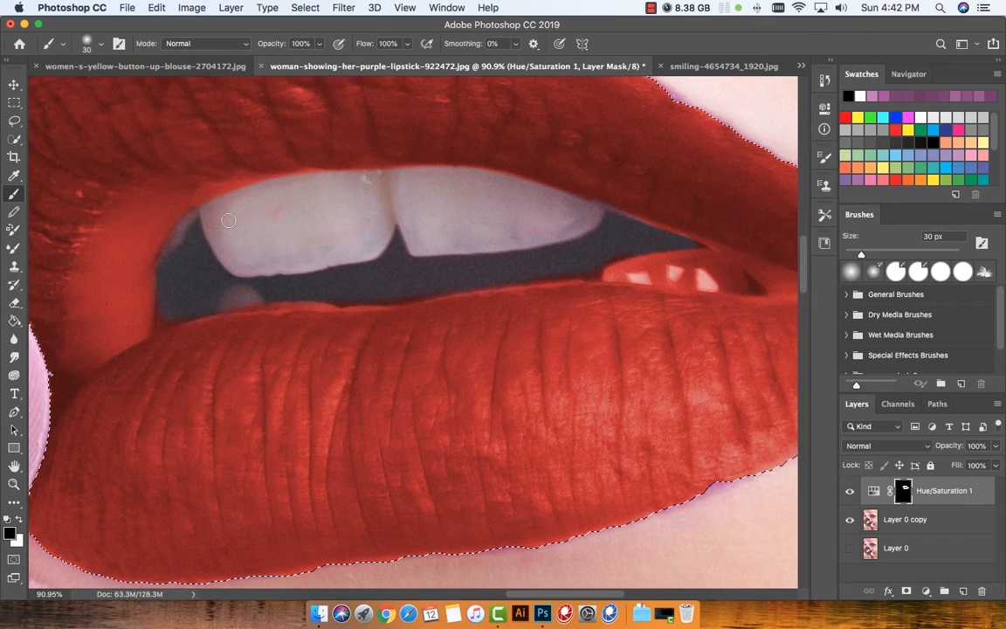
mouse_move(183, 233)
mouse_down()
mouse_move(170, 247)
mouse_move(190, 285)
mouse_up()
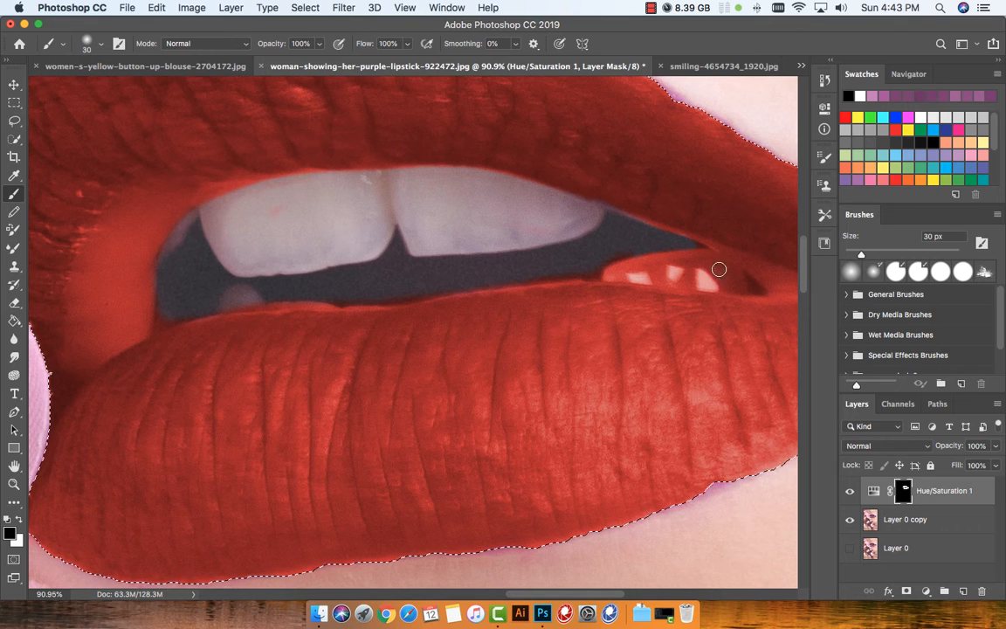
mouse_move(704, 258)
mouse_down()
mouse_move(696, 253)
mouse_move(744, 284)
mouse_up()
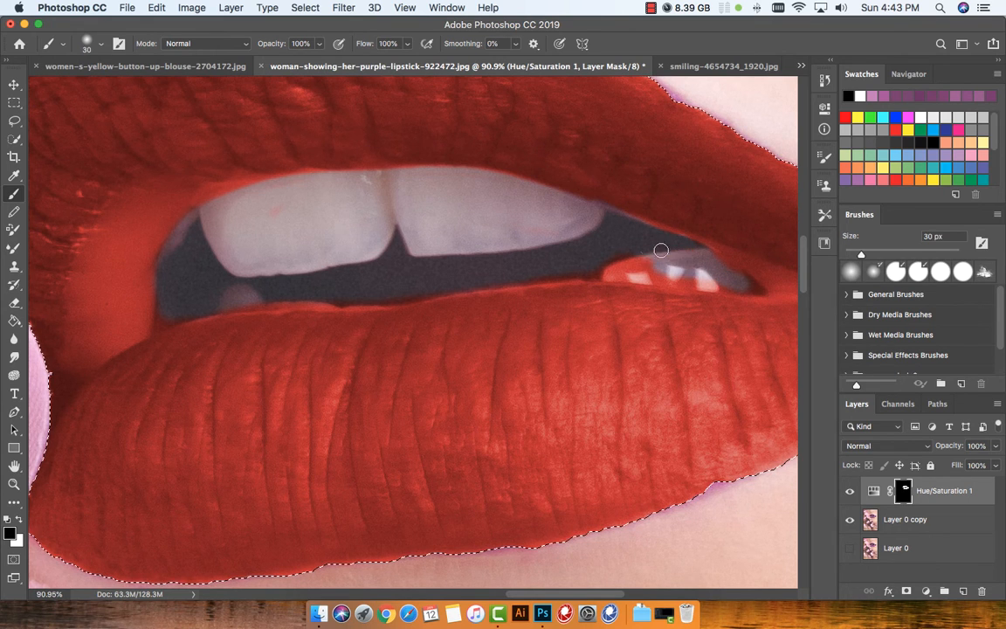
mouse_move(607, 261)
mouse_down()
mouse_move(726, 264)
mouse_move(737, 276)
mouse_move(573, 268)
mouse_up()
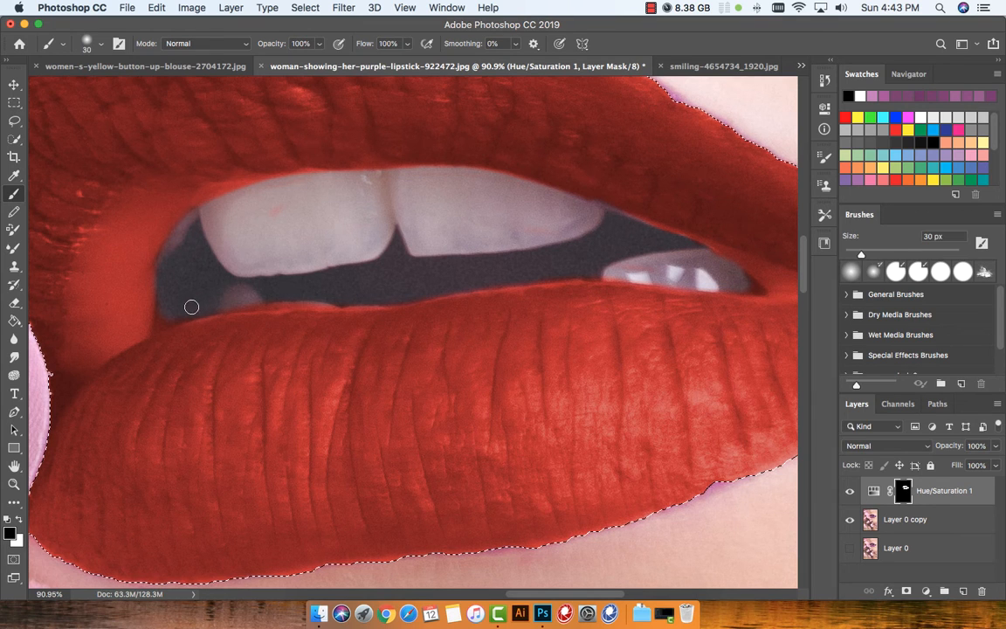
Step: Shrink the brush to 25 px and down to 10 px to mask out the remaining red along the mouth opening's edges and corners
key(bracketleft)
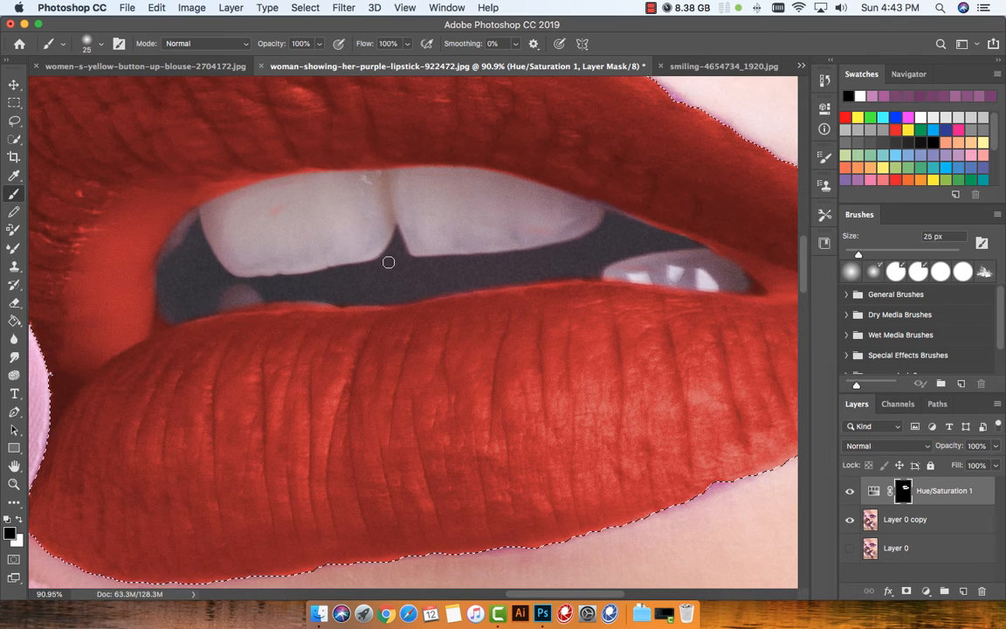
key(bracketleft)
key(bracketleft)
key(bracketleft)
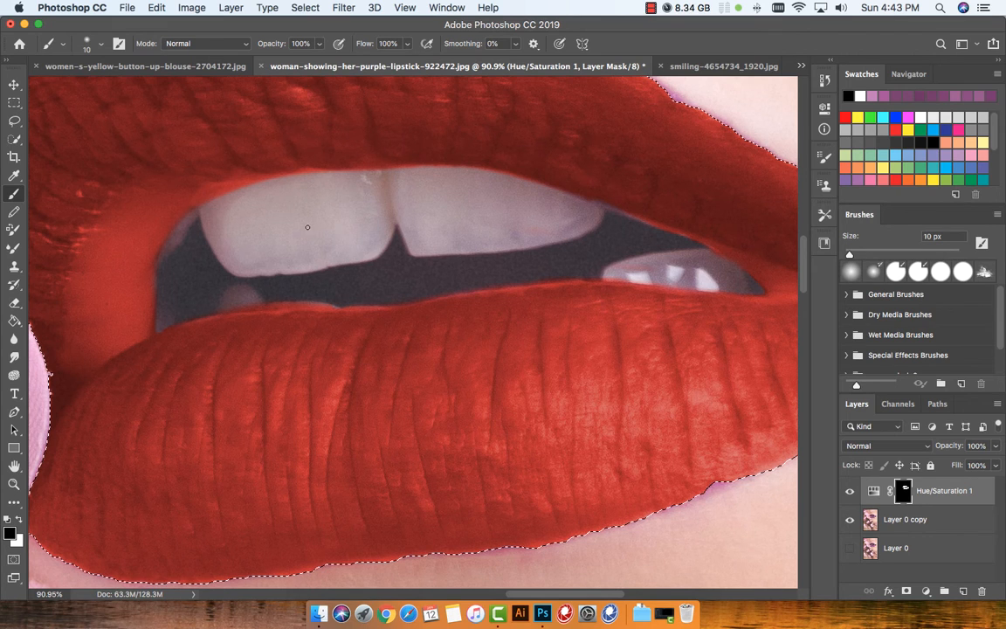
Step: Refine the mask along the inner lip edge with white at 10 px, and clean the teeth and mouth gap with black at 25 px
key(x)
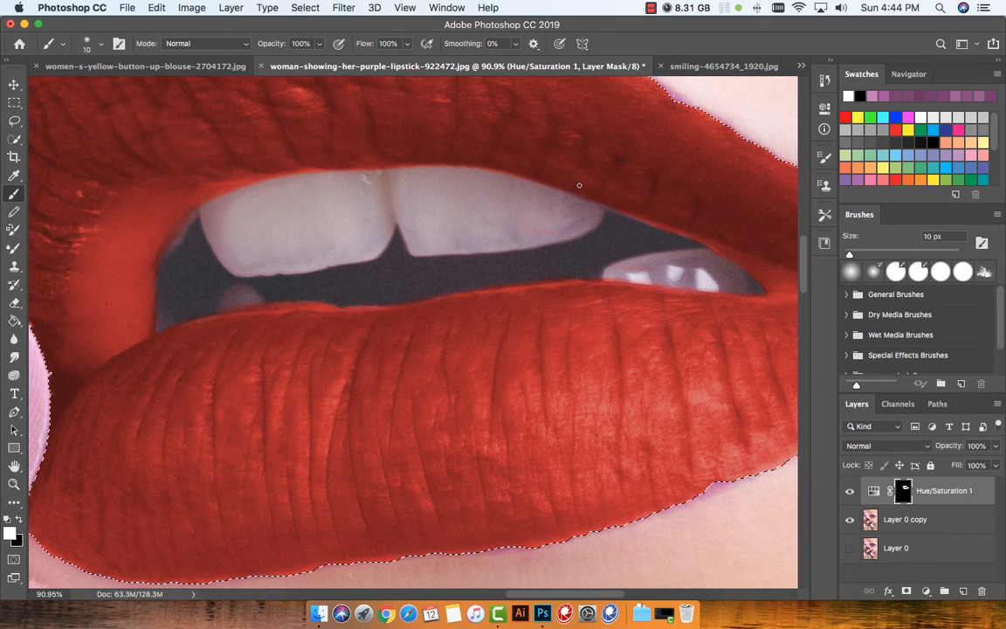
key(x)
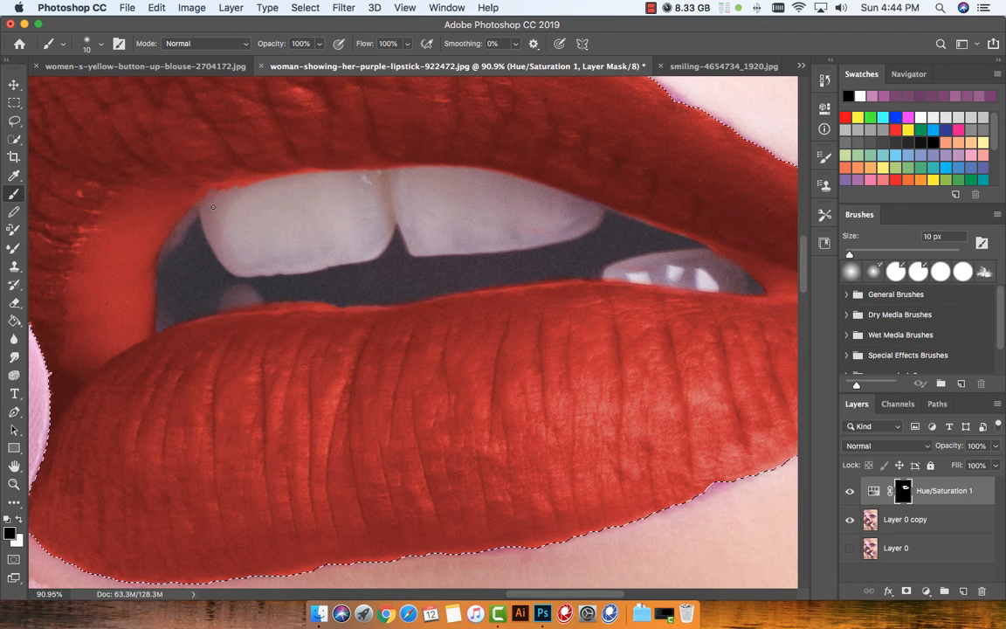
key(bracketright)
key(bracketright)
key(bracketright)
mouse_move(205, 220)
mouse_down()
mouse_move(209, 204)
mouse_move(180, 243)
mouse_move(222, 191)
mouse_move(321, 173)
mouse_move(276, 158)
mouse_move(193, 171)
mouse_move(162, 292)
mouse_move(276, 286)
mouse_move(202, 301)
mouse_move(276, 301)
mouse_move(575, 271)
mouse_move(750, 283)
mouse_up()
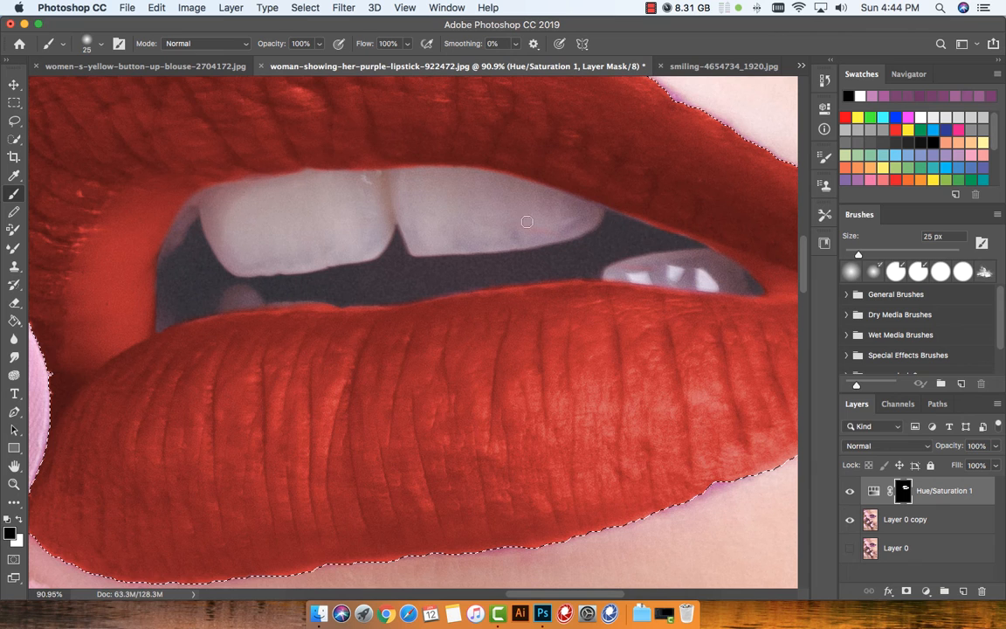
Step: Deselect the lips and toggle the Hue/Saturation layer's visibility to compare the whole photo before and after recoloring
scroll(463, 227, down, 7)
scroll(463, 227, down, 4)
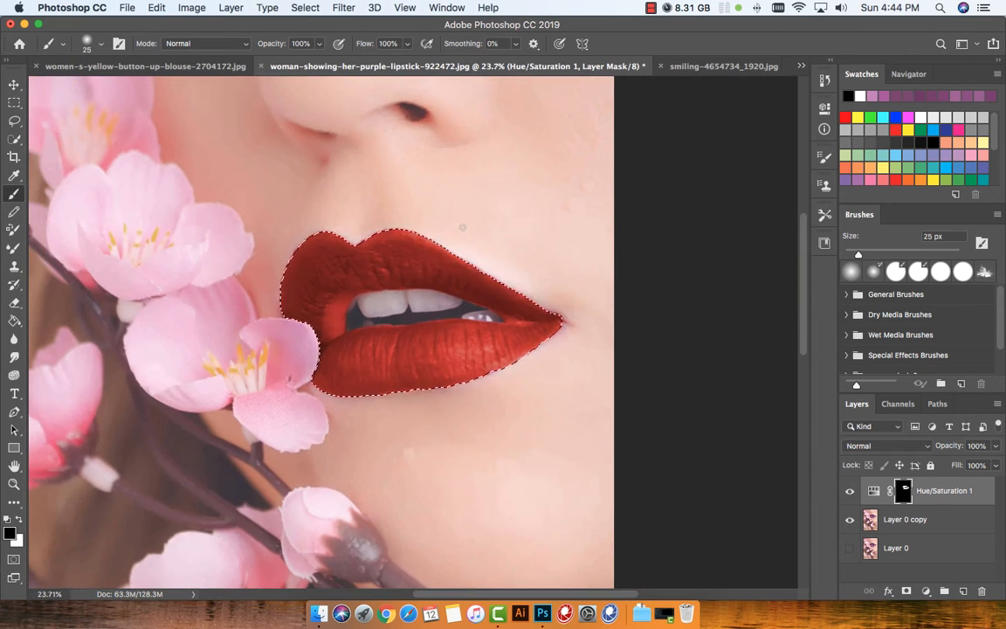
scroll(462, 227, down, 4)
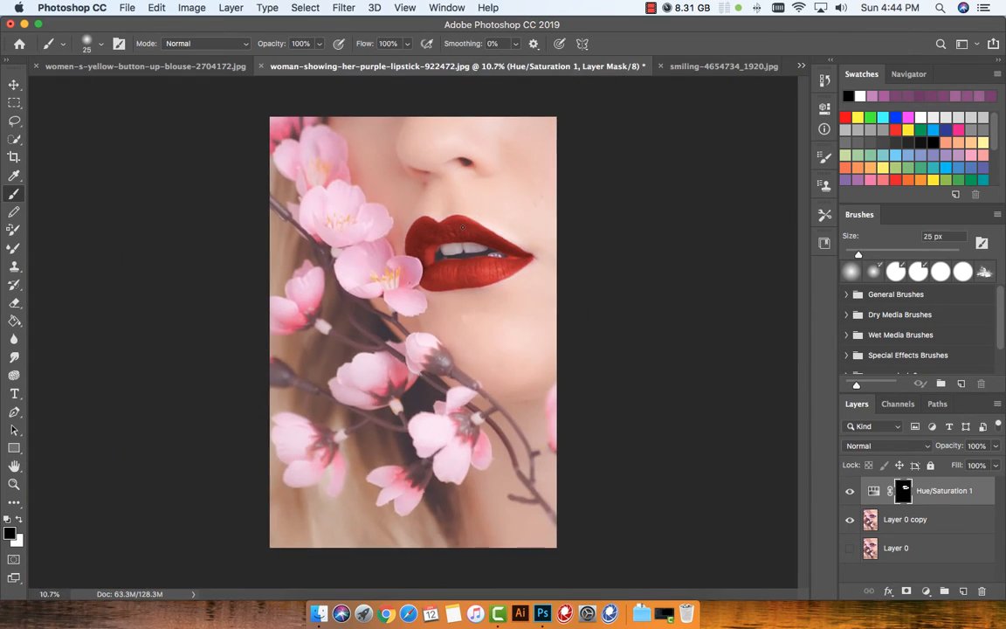
click(851, 494)
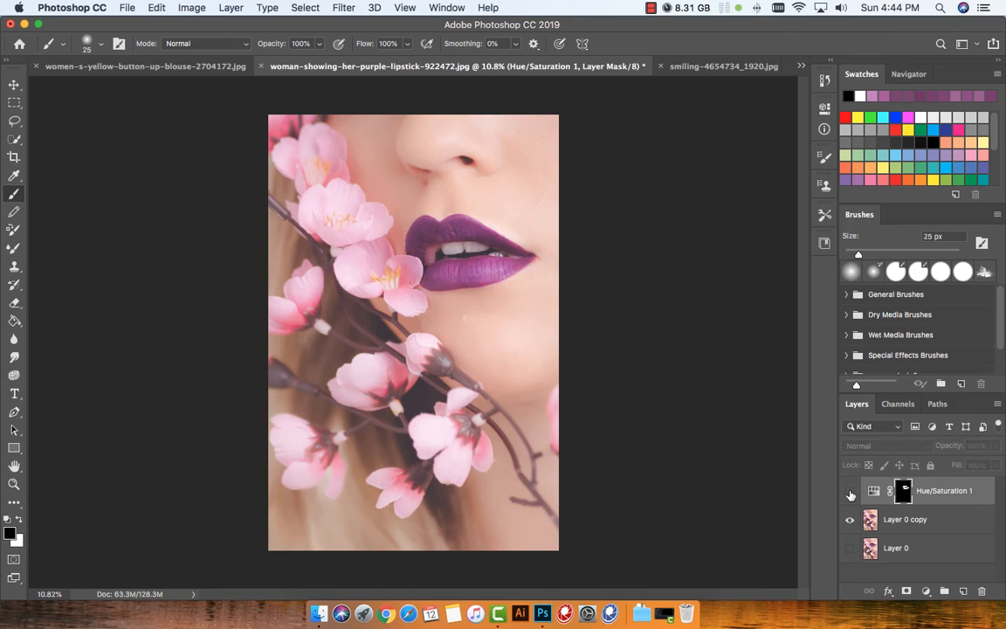
click(850, 494)
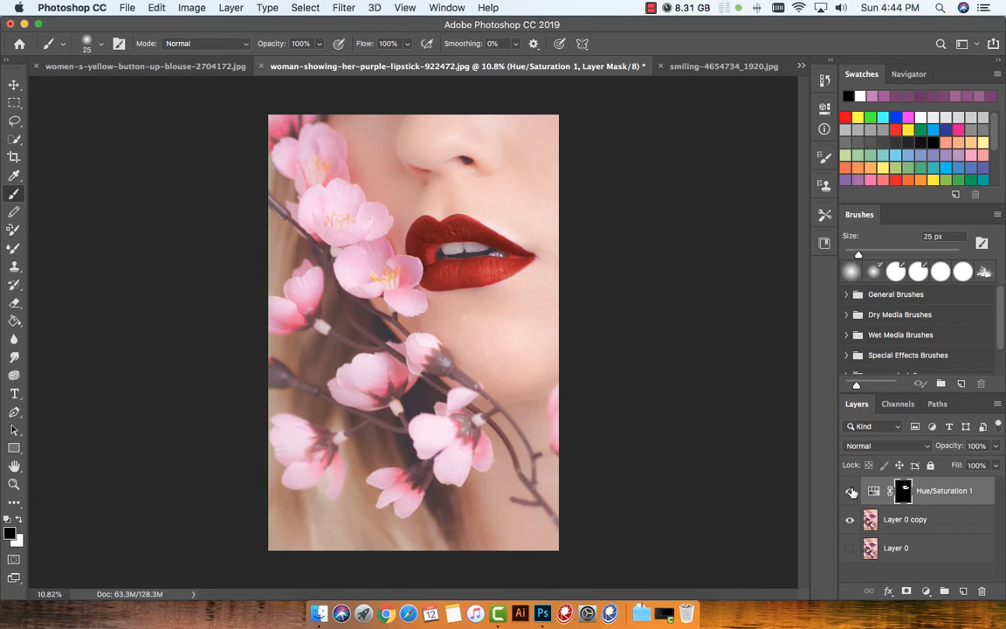
click(851, 492)
click(851, 492)
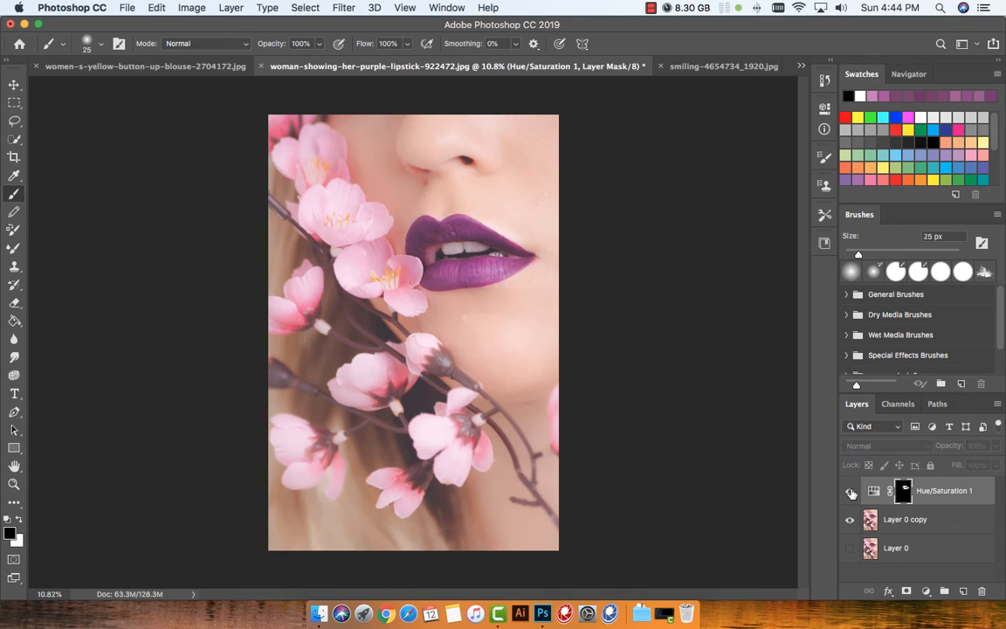
Step: Switch to the smiling-4654734_1920.jpg document and toggle its Hue/Saturation layer to compare the turtleneck before and after recoloring
click(698, 66)
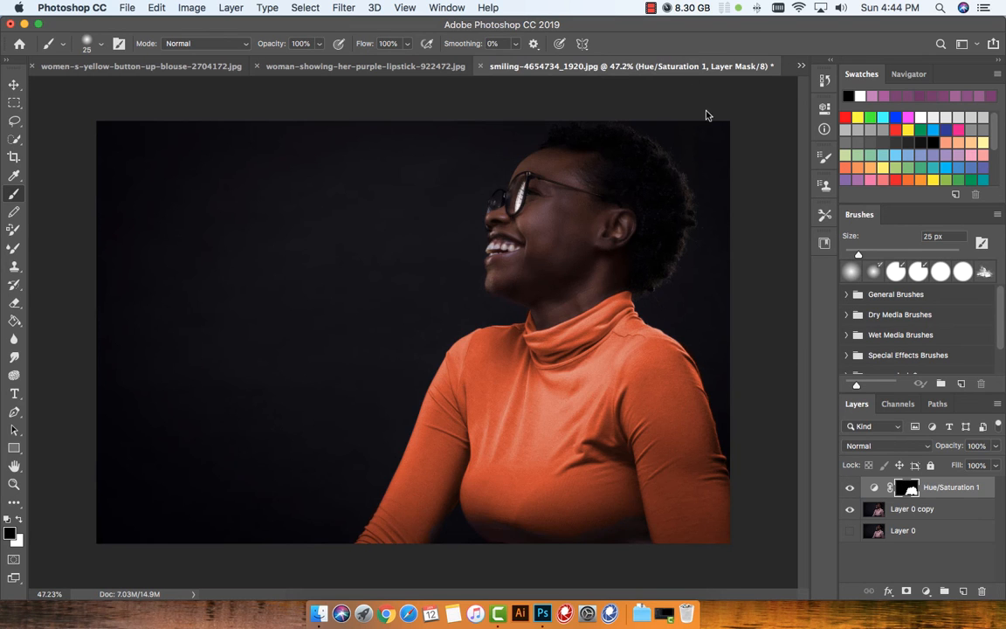
click(852, 489)
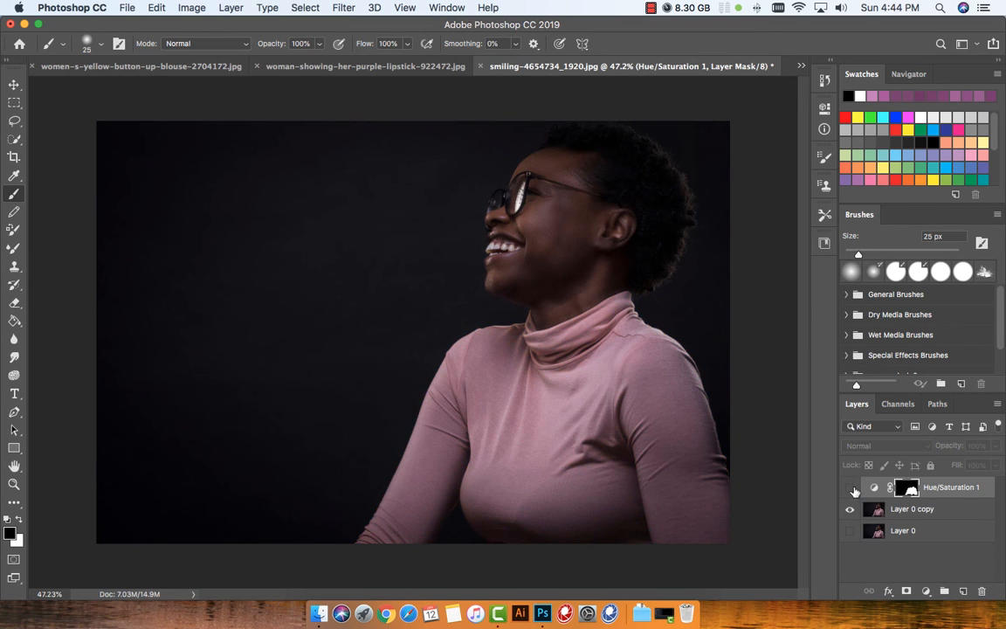
click(852, 489)
click(851, 489)
click(851, 489)
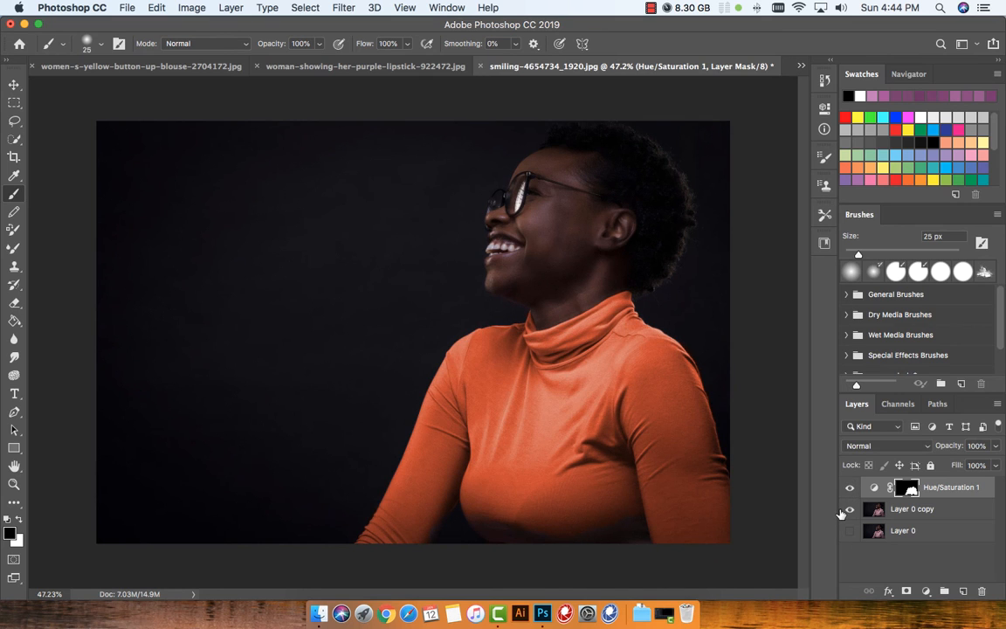